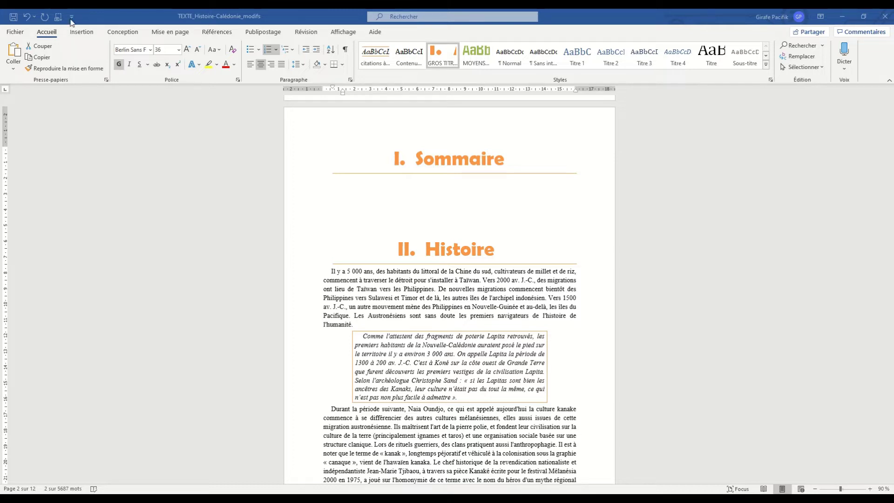
# - Examine the outline level options in the paragraph settings of the "Sommaire" heading
pyautogui.click(428, 201)
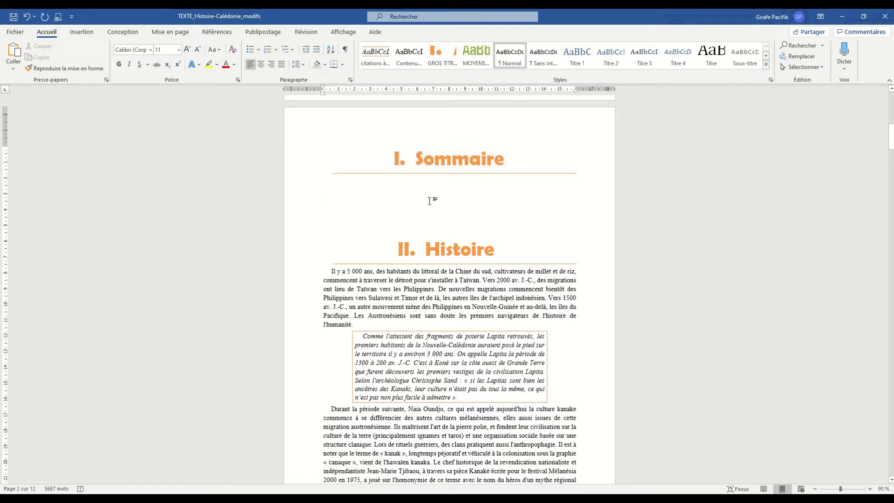
pyautogui.doubleClick(458, 163)
pyautogui.click(464, 256)
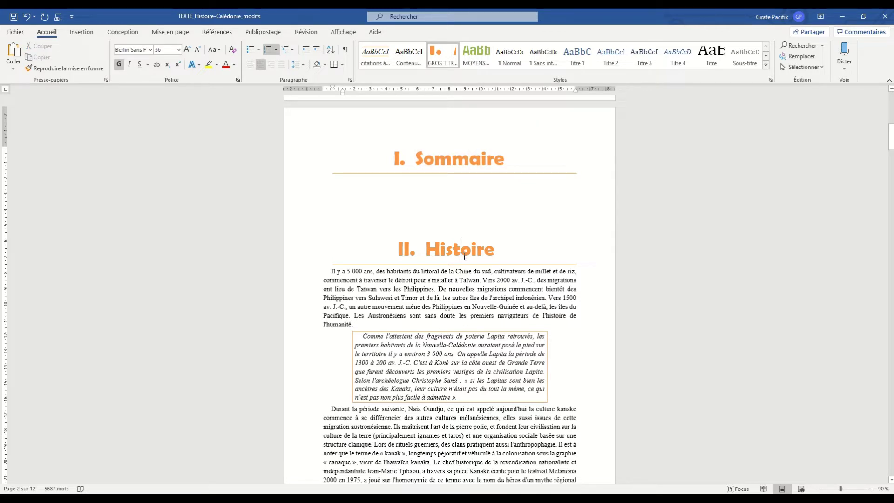
pyautogui.tripleClick(463, 163)
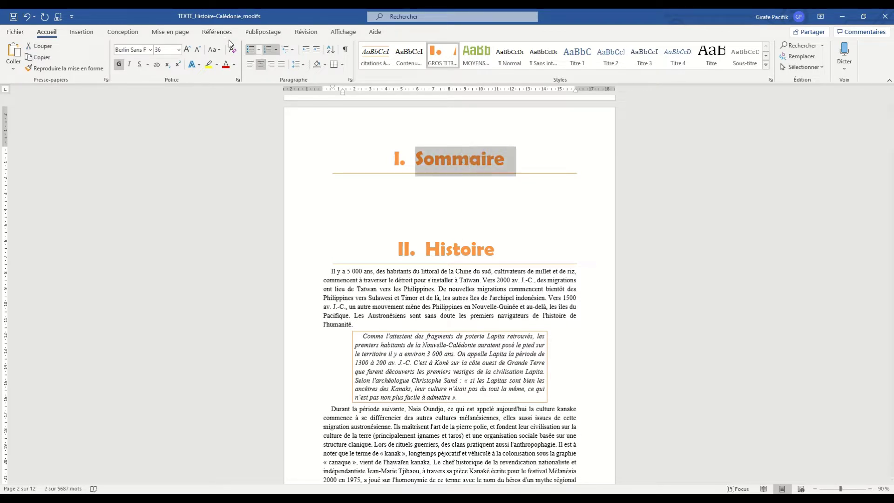
pyautogui.click(351, 80)
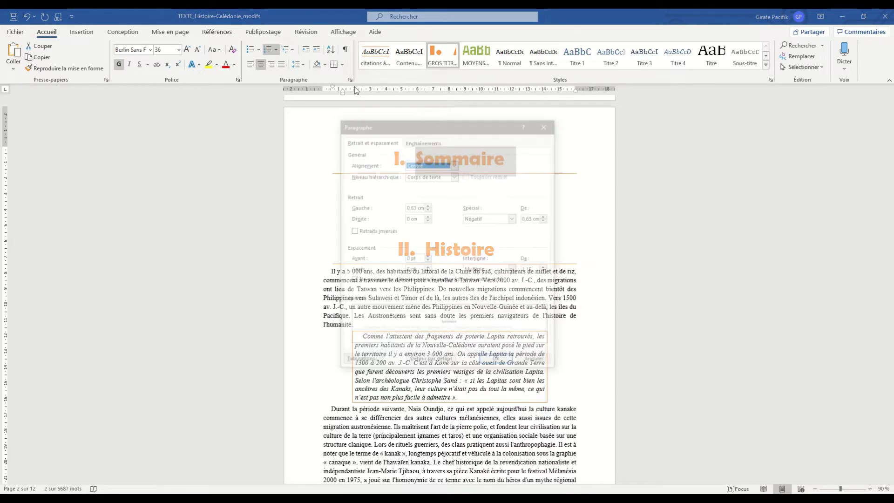
pyautogui.click(411, 178)
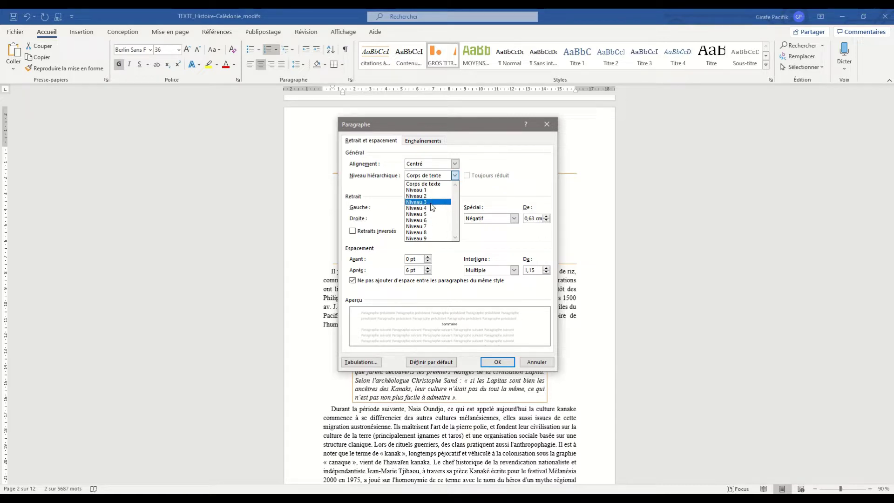
pyautogui.click(475, 143)
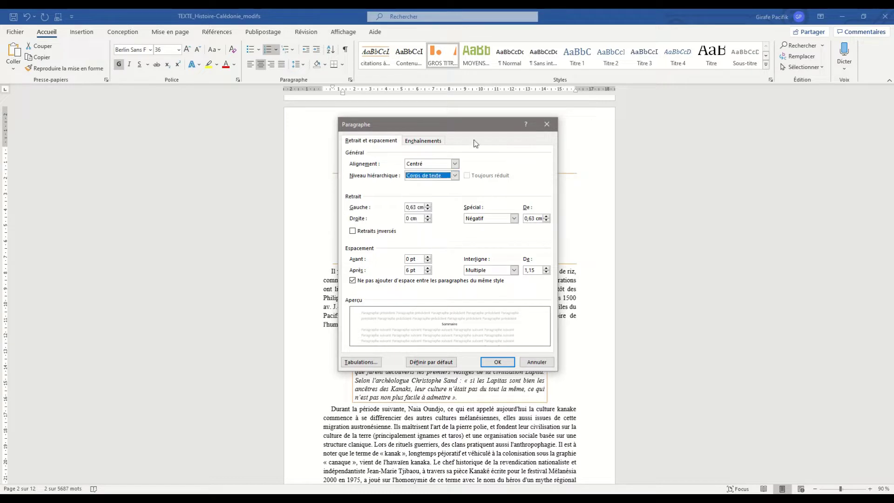
pyautogui.click(547, 124)
# - Review the predefined table of contents layouts available for the empty line below the "Sommaire" heading
pyautogui.click(415, 199)
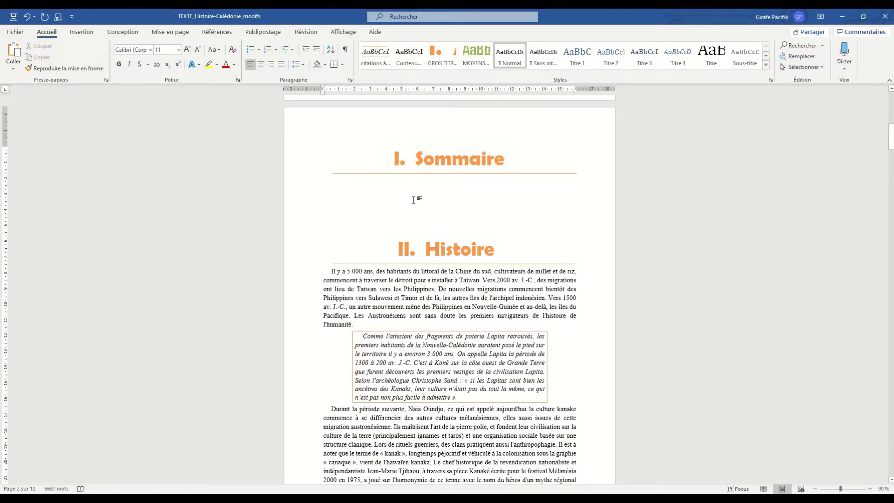
pyautogui.click(217, 32)
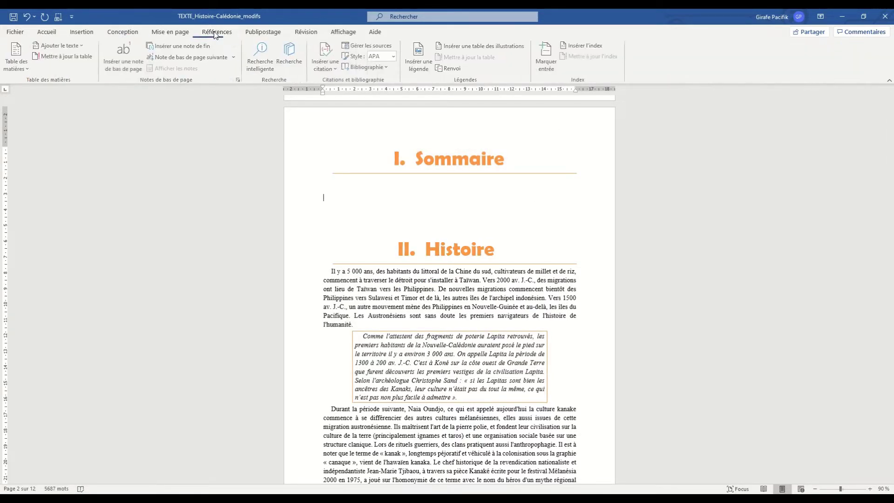
pyautogui.click(18, 59)
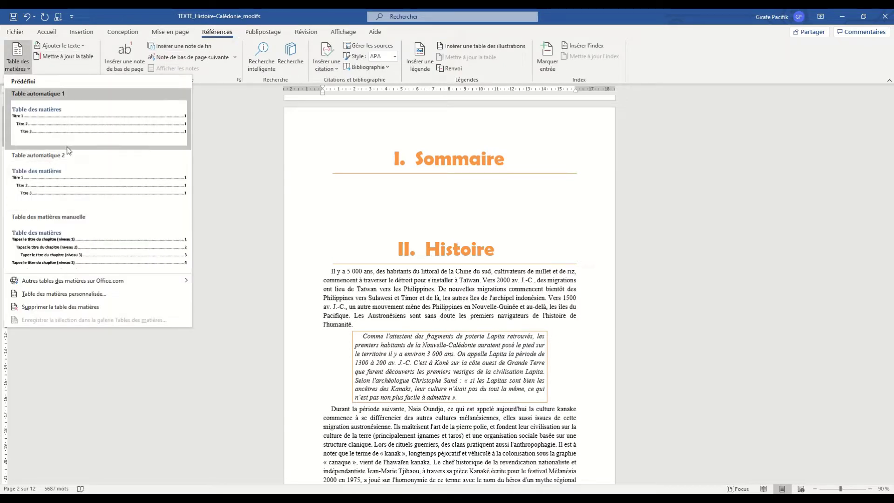
pyautogui.click(441, 198)
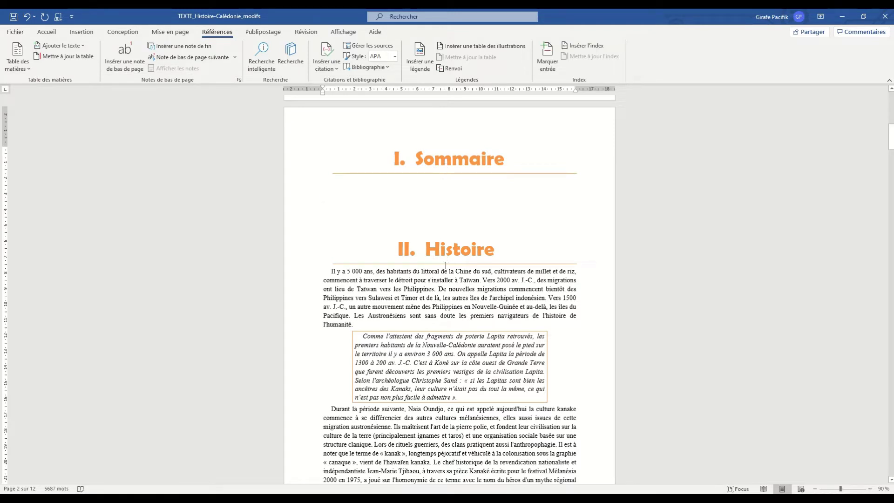
# - Set the outline level of the "Sommaire" heading to Niveau 1 in its paragraph settings
pyautogui.click(46, 32)
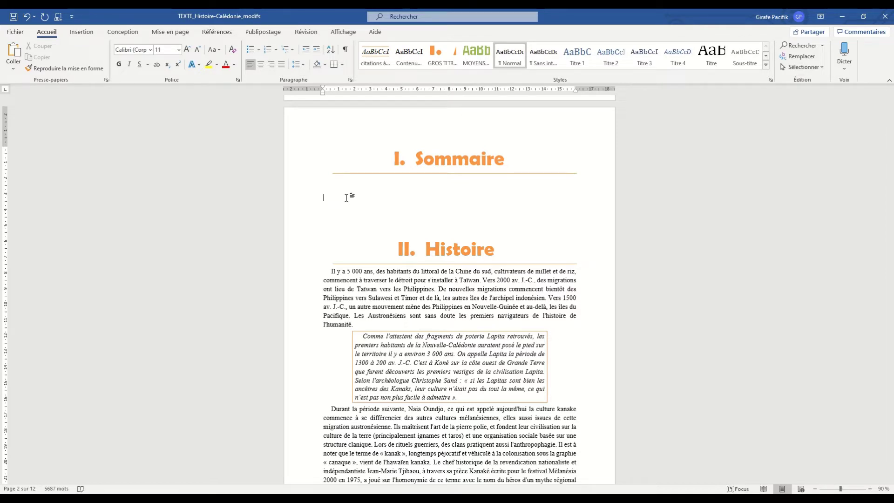
pyautogui.click(448, 159)
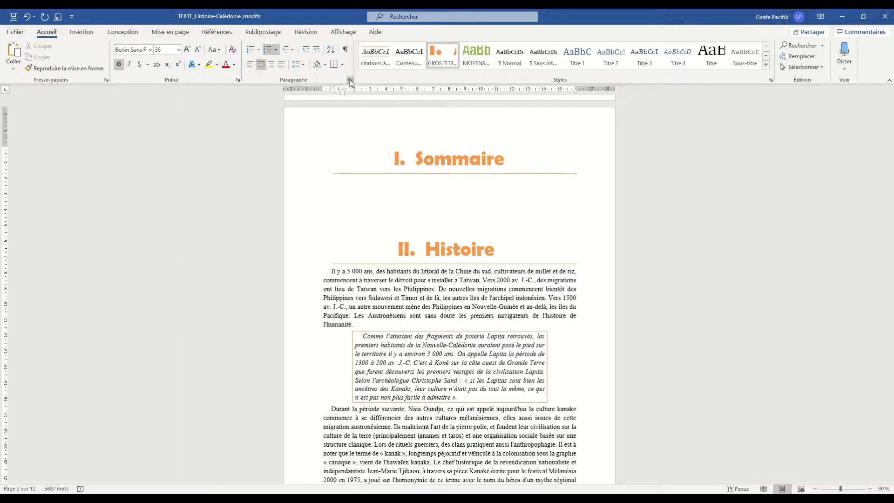
pyautogui.rightClick(455, 166)
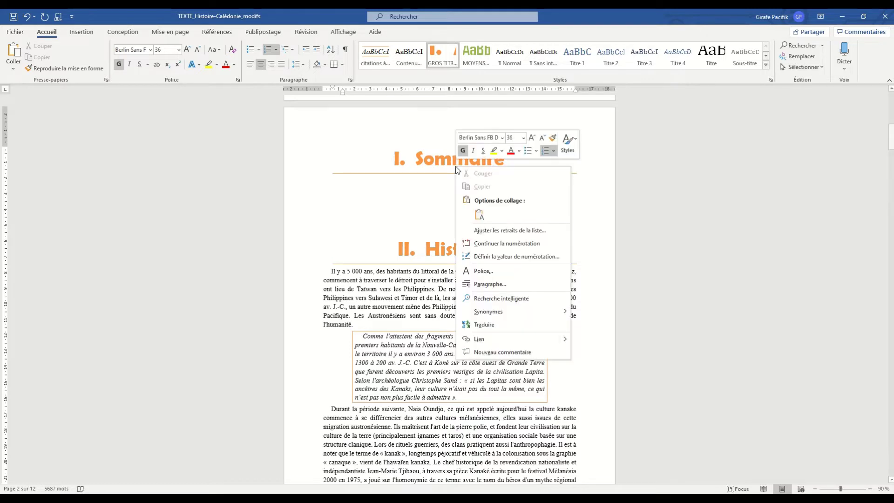
pyautogui.click(505, 284)
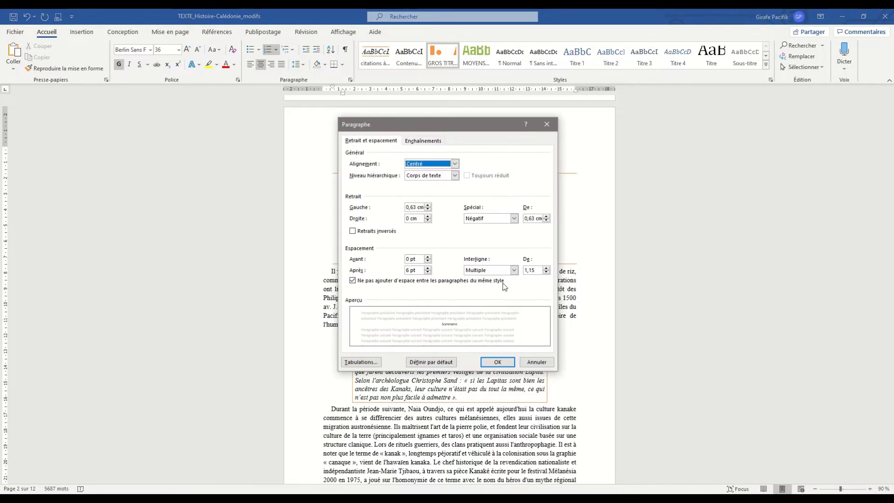
pyautogui.click(455, 176)
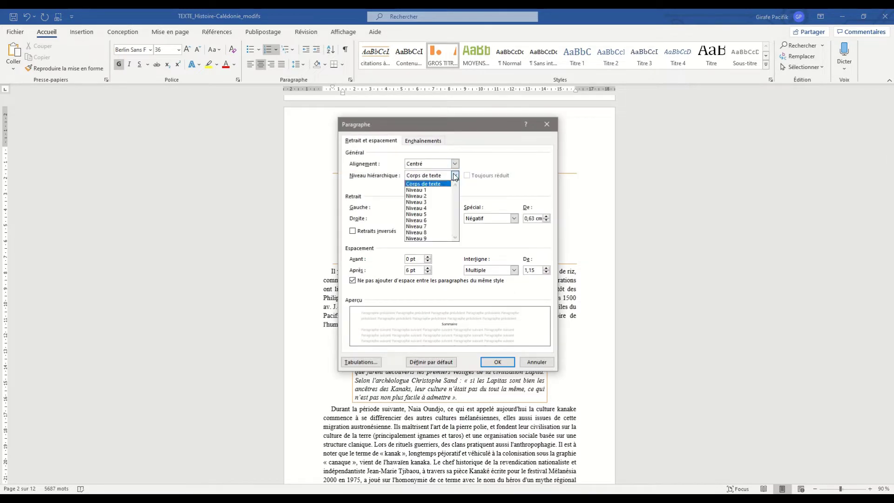
pyautogui.click(432, 190)
pyautogui.click(506, 362)
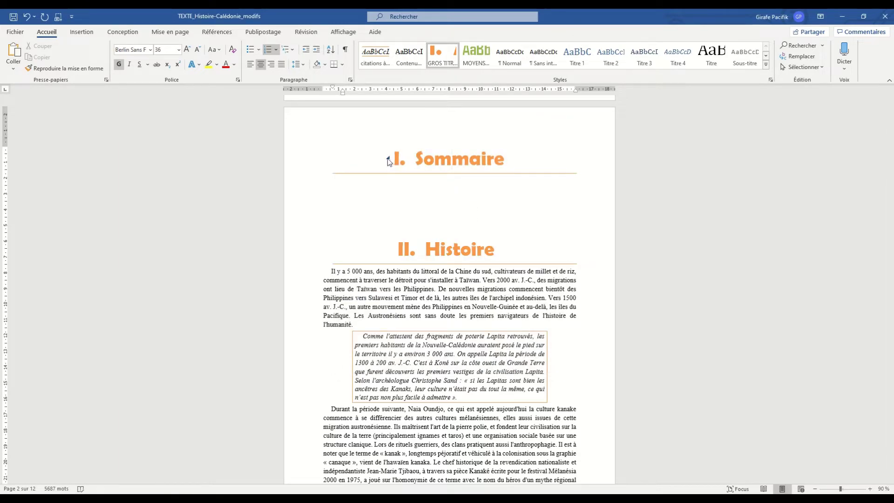
# - Collapse the content under the "Sommaire" heading and expand it again
pyautogui.click(388, 159)
pyautogui.click(388, 160)
pyautogui.click(388, 160)
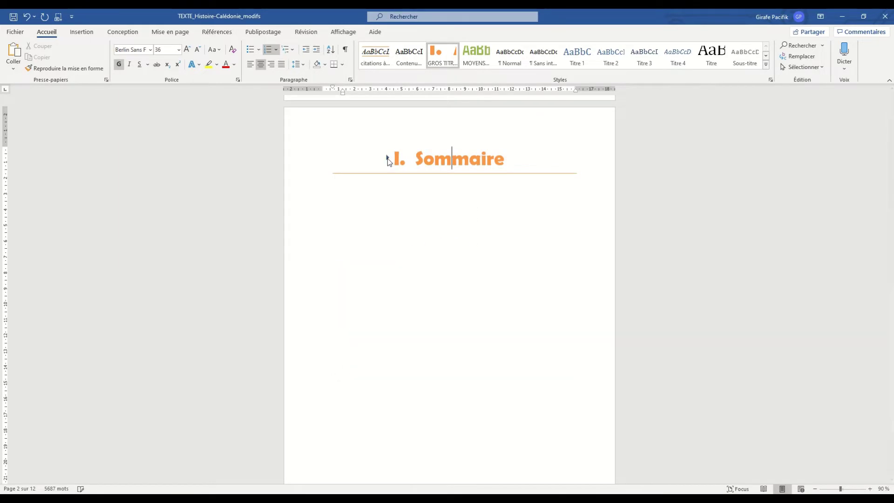
pyautogui.click(388, 160)
pyautogui.click(430, 211)
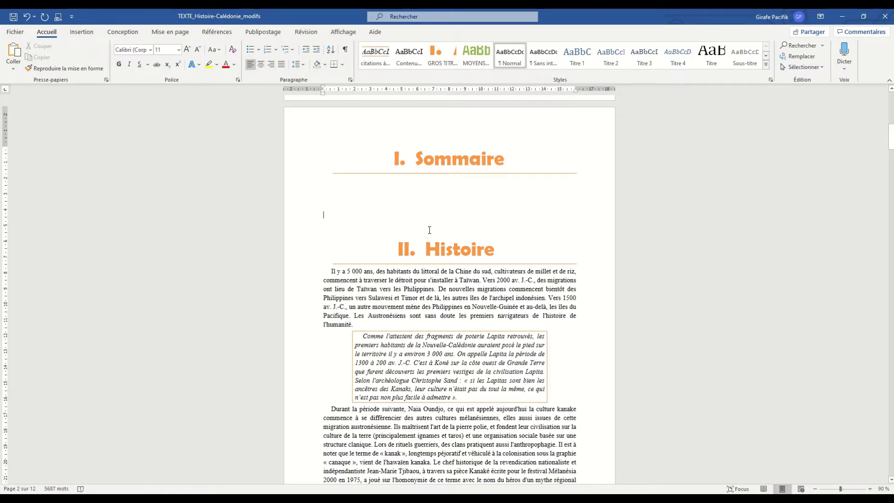
pyautogui.click(436, 163)
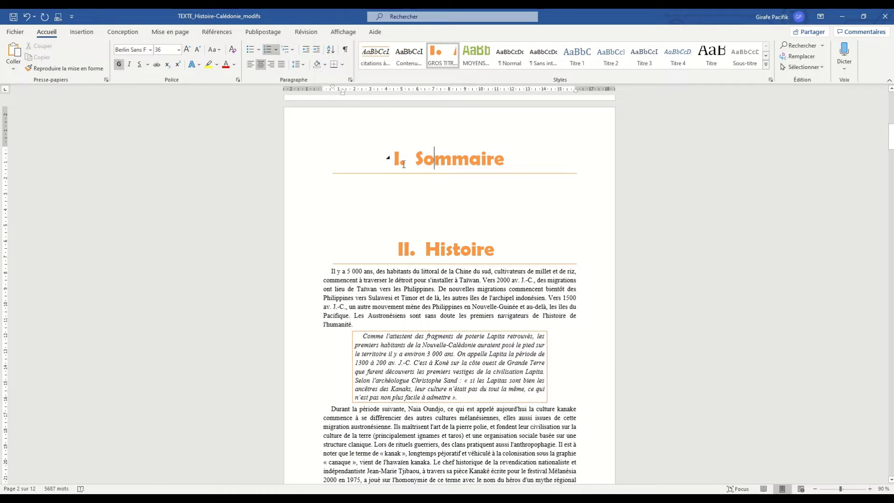
pyautogui.click(446, 201)
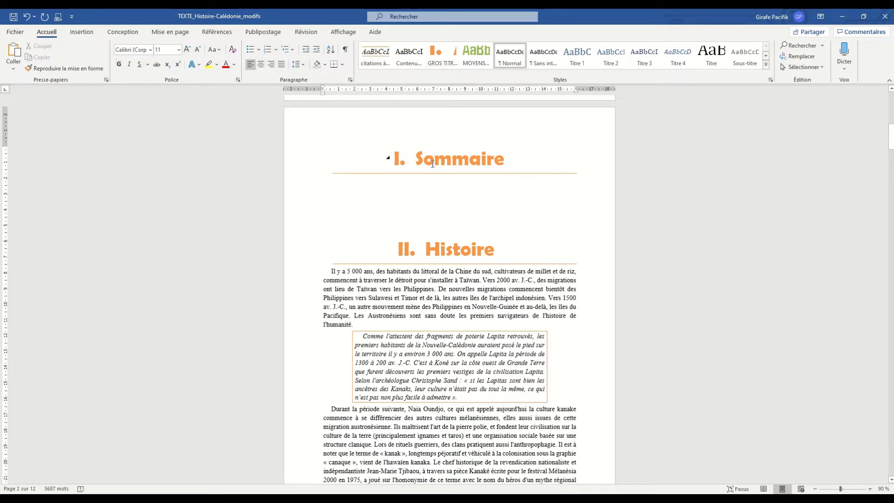
# - Set the outline level of the "Histoire" heading to Niveau 1 in its paragraph settings
pyautogui.click(432, 164)
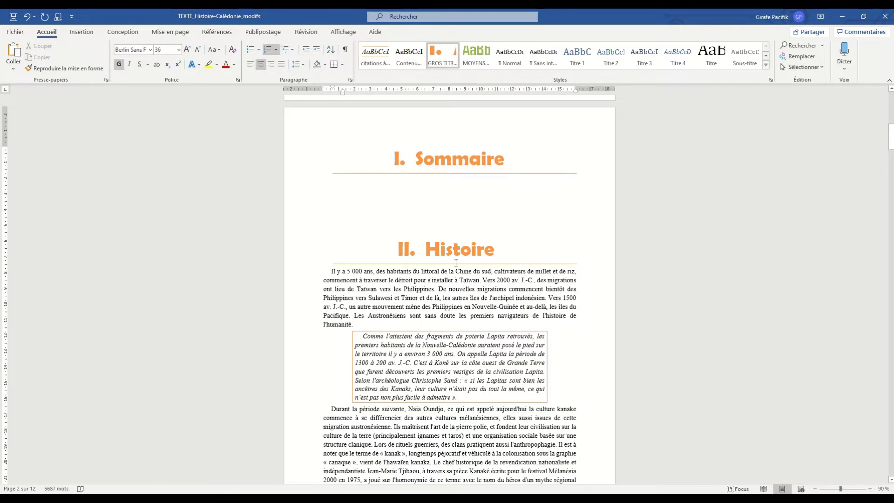
pyautogui.click(350, 79)
pyautogui.click(429, 175)
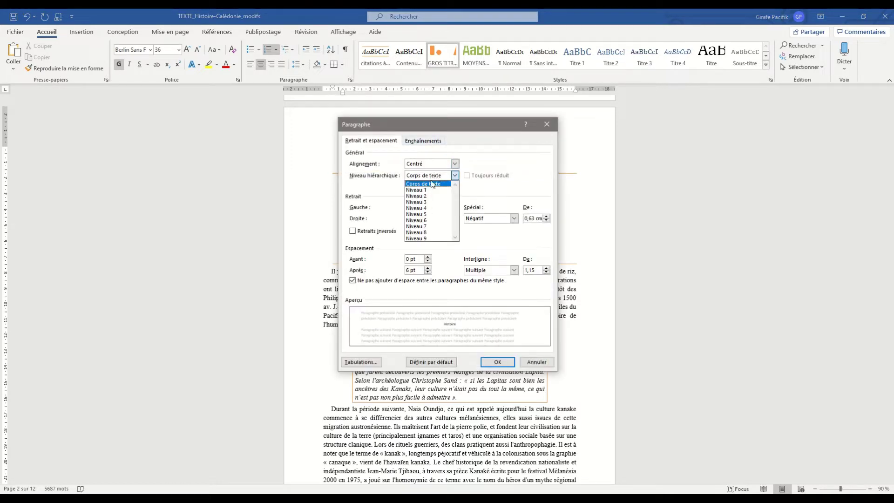
pyautogui.click(419, 190)
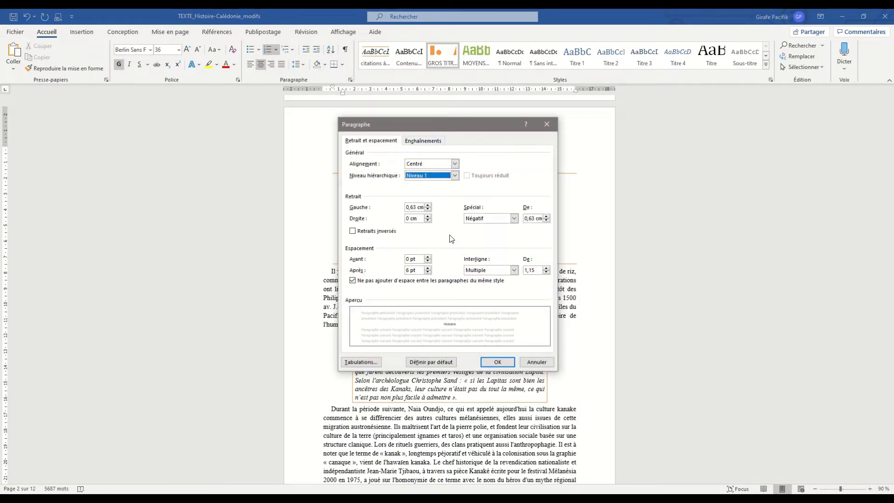
pyautogui.click(498, 362)
pyautogui.click(425, 198)
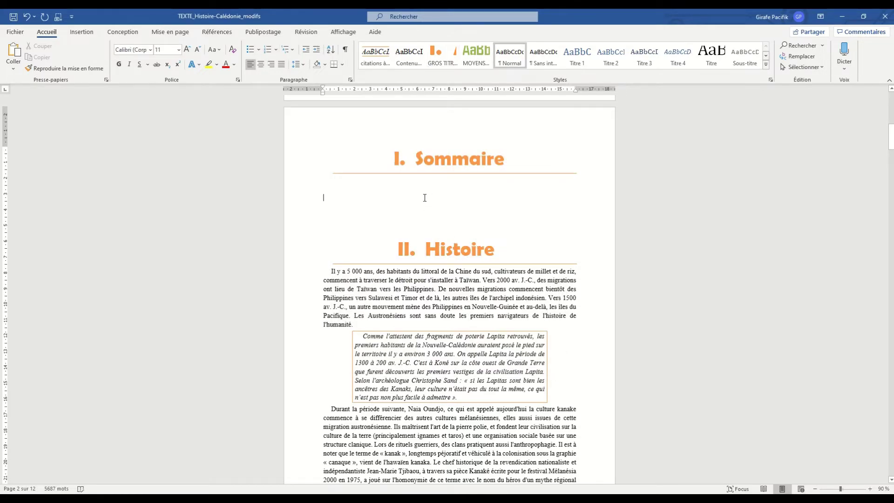
# - Set the outline level of the "Géographie" heading to Niveau 1 in its paragraph settings
pyautogui.scroll(-20, 423, 198)
pyautogui.scroll(-6, 422, 199)
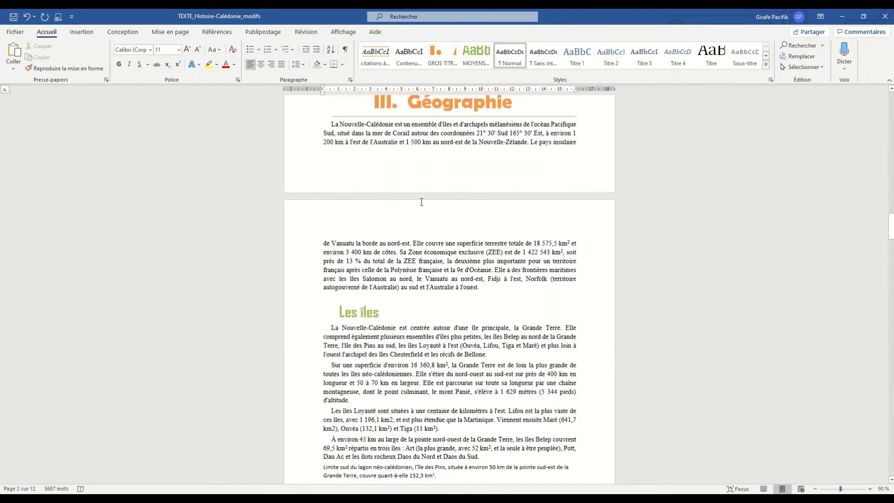
pyautogui.click(446, 106)
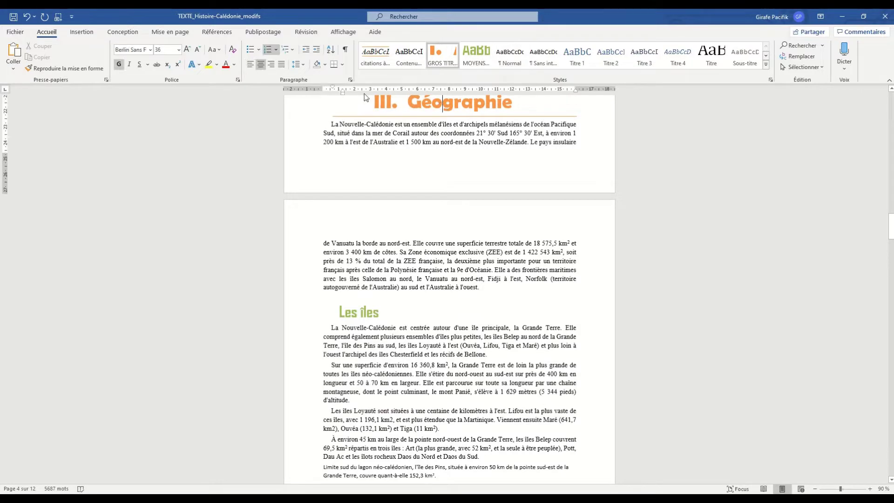
pyautogui.click(350, 80)
pyautogui.click(431, 175)
pyautogui.click(429, 189)
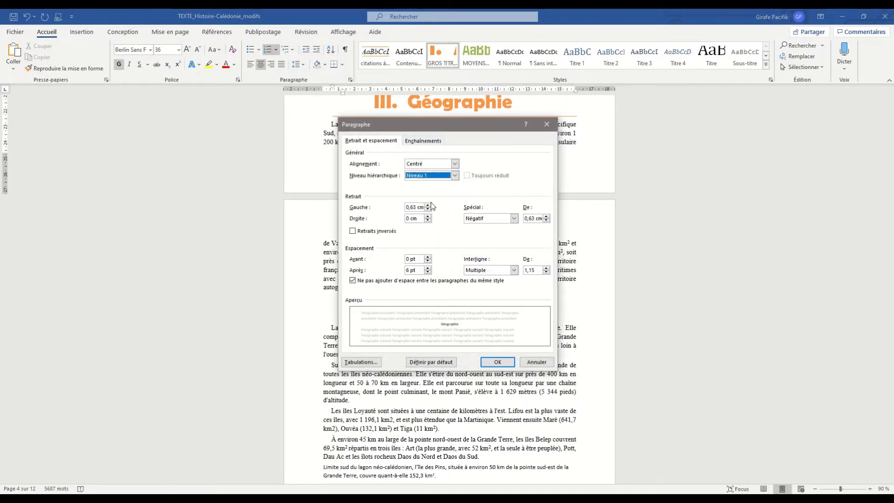
pyautogui.click(497, 362)
# - Assign an outline level to the "Les îles" subheading in its paragraph settings
pyautogui.click(357, 315)
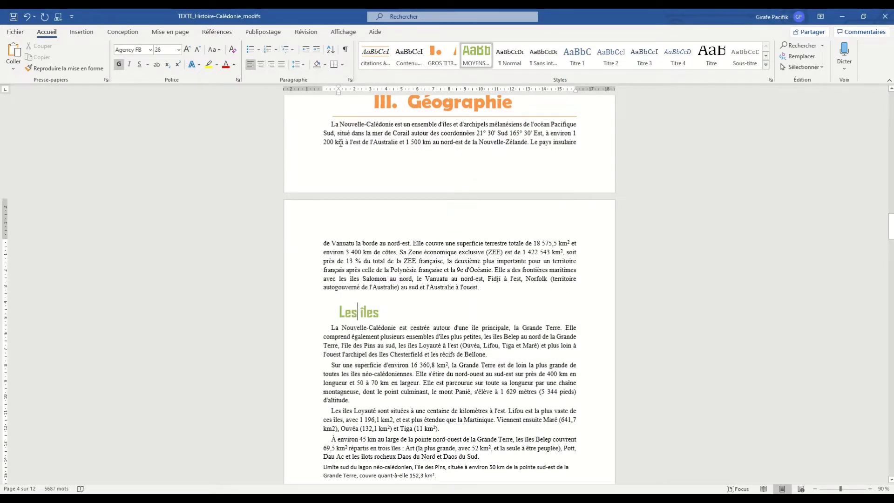
pyautogui.click(350, 80)
pyautogui.click(422, 175)
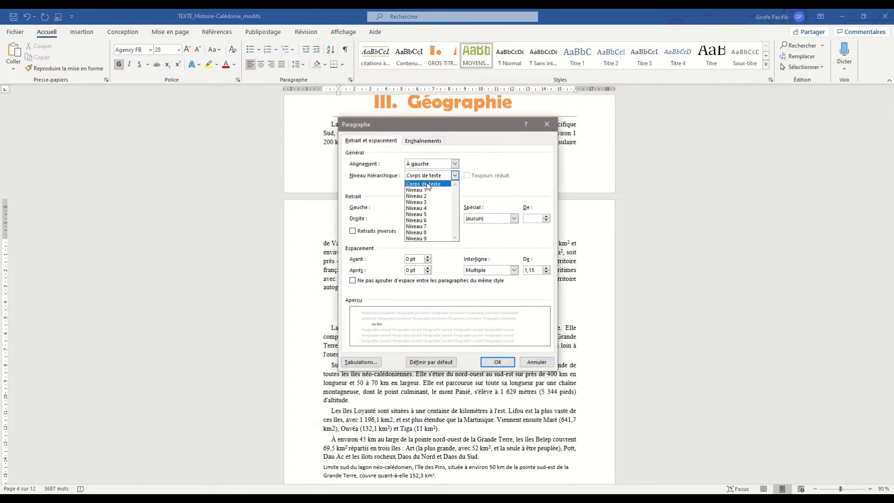
pyautogui.click(426, 188)
pyautogui.click(497, 362)
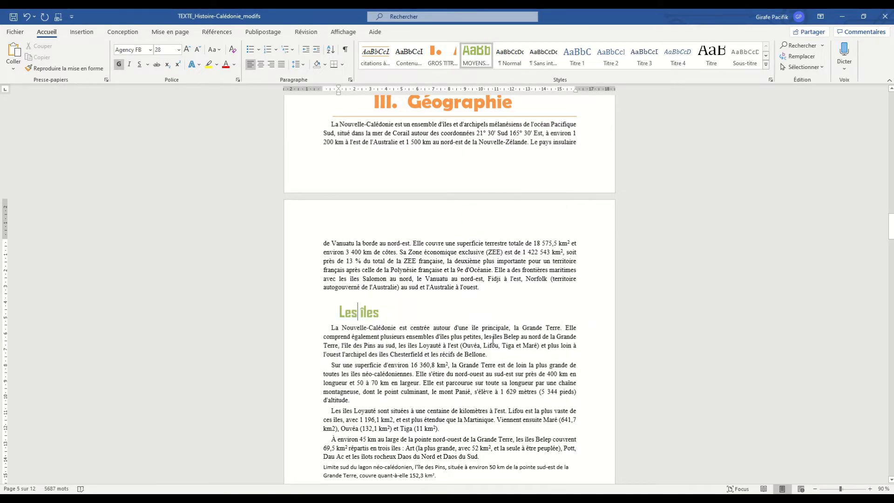
# - Collapse the content under the "Géographie" heading
pyautogui.scroll(20, 493, 344)
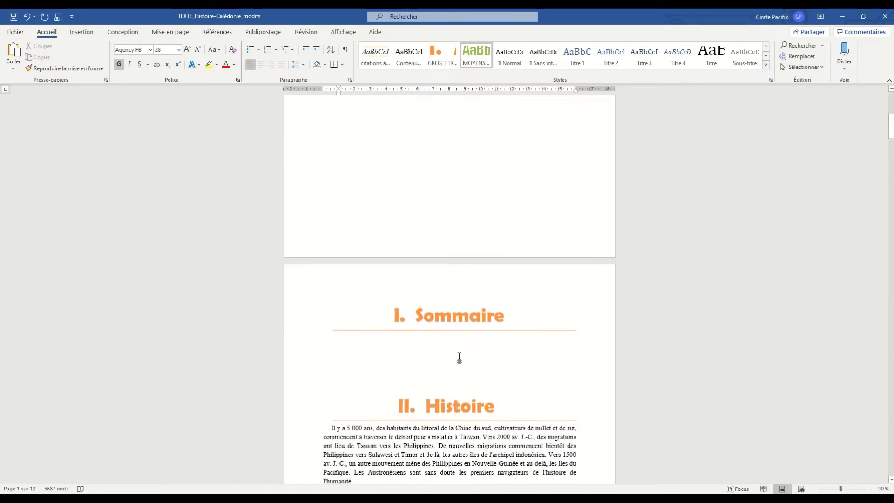
pyautogui.click(460, 356)
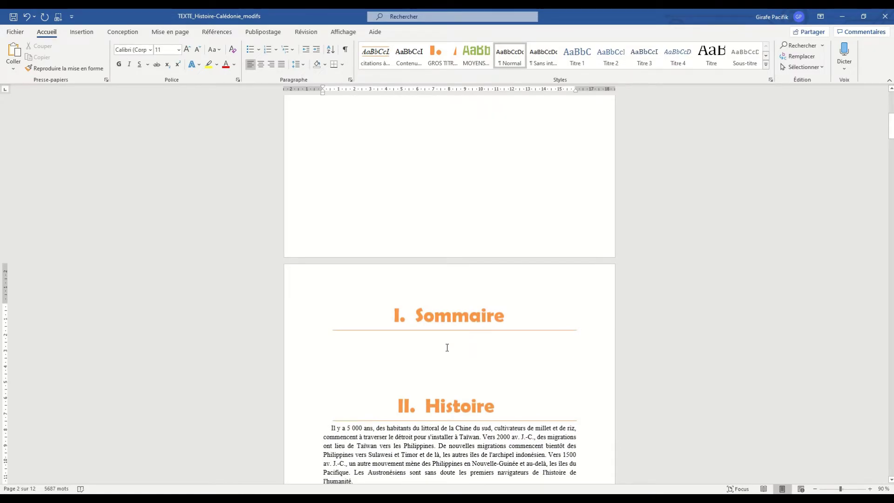
pyautogui.scroll(-15, 402, 362)
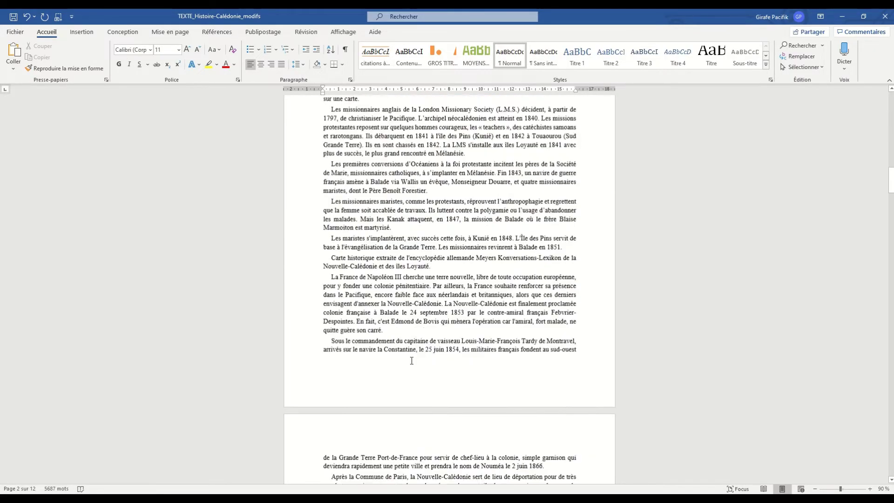
pyautogui.scroll(-8, 411, 362)
pyautogui.click(411, 339)
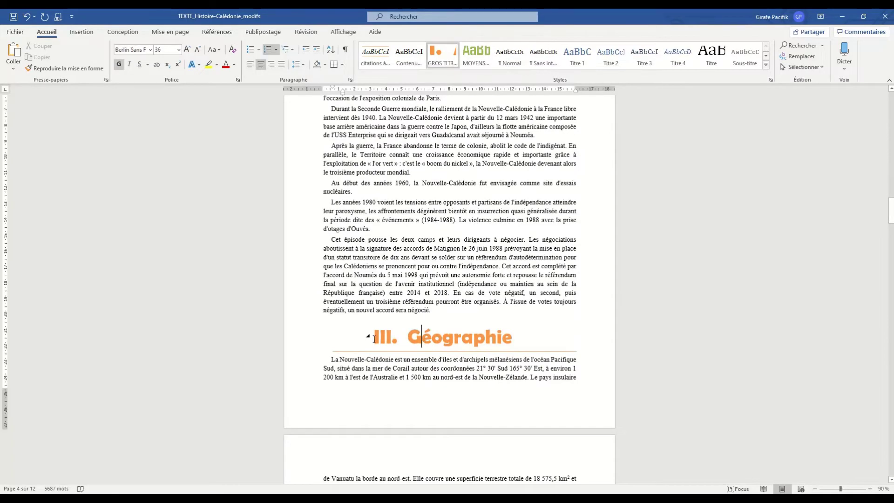
pyautogui.click(368, 336)
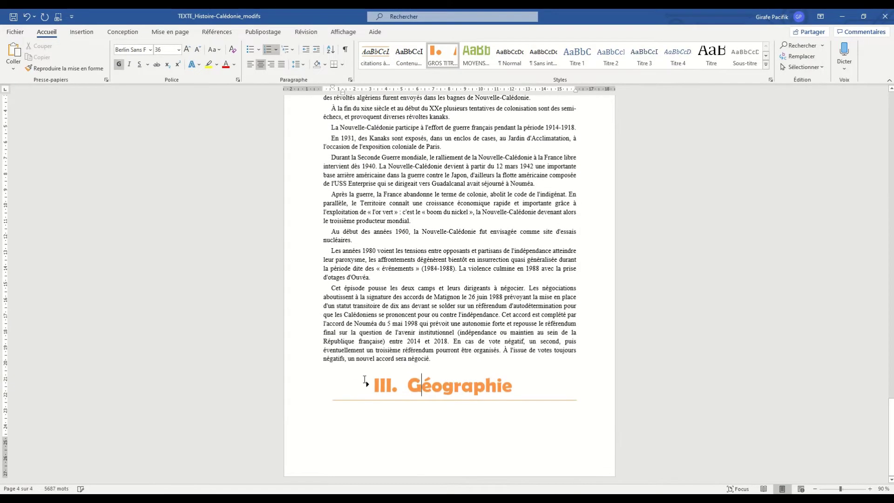
# - Expand the content under the "Géographie" heading, and collapse and re-expand the "Les îles" subsection
pyautogui.click(368, 386)
pyautogui.scroll(-12, 355, 245)
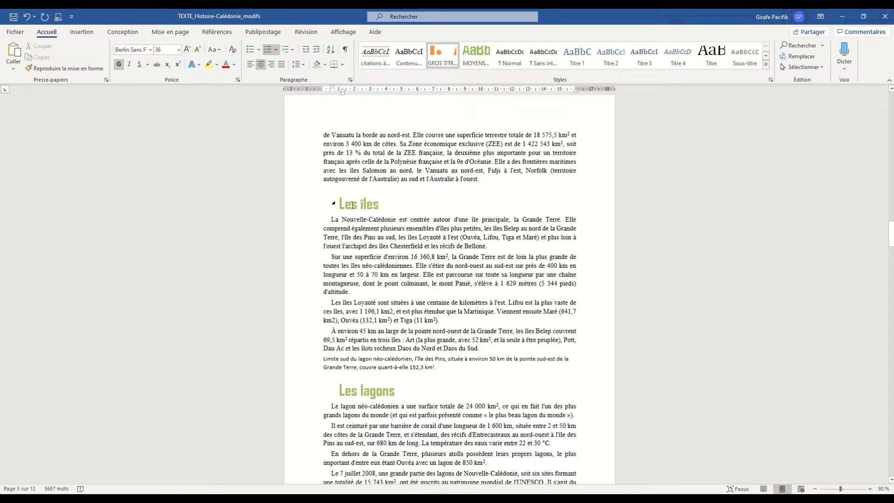
pyautogui.click(334, 203)
pyautogui.click(333, 203)
# - Collapse and re-expand the content under the "Histoire" heading
pyautogui.scroll(10, 347, 210)
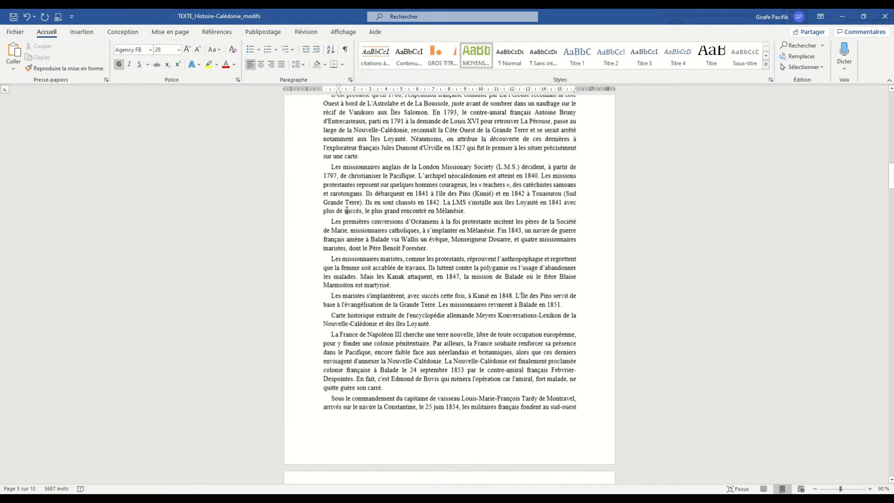
pyautogui.scroll(15, 347, 211)
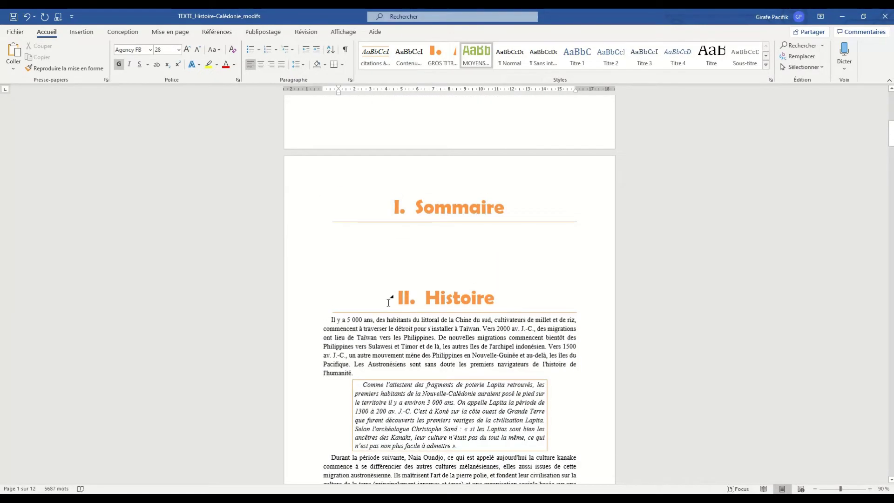
pyautogui.click(391, 296)
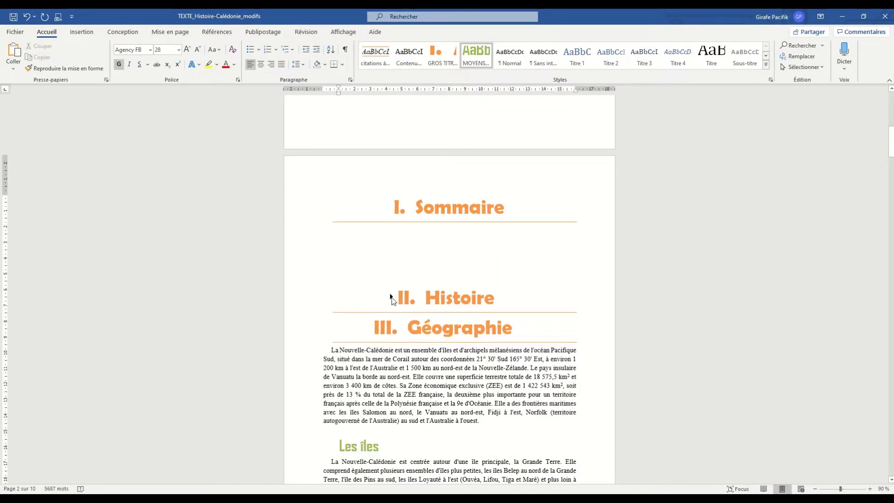
pyautogui.click(392, 297)
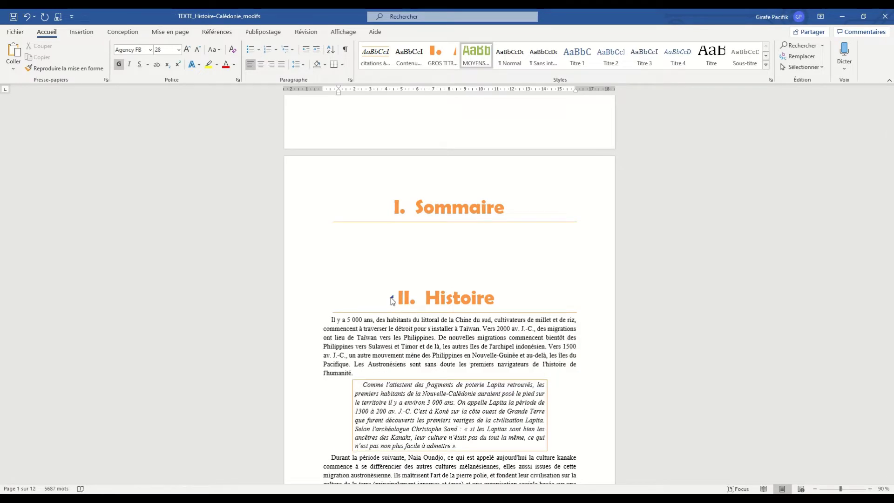
# - Insert the Table automatique 1 table of contents under the "Sommaire" heading and delete its "Table des matières" title
pyautogui.click(402, 251)
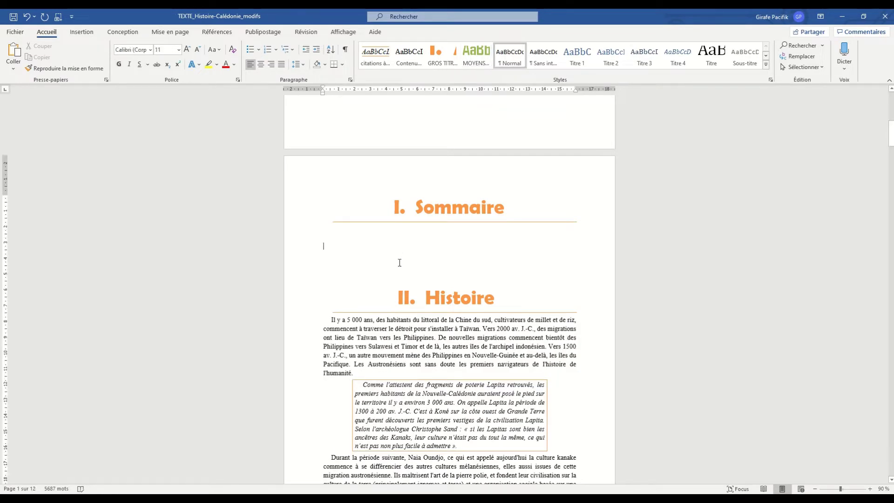
pyautogui.click(217, 31)
pyautogui.click(18, 59)
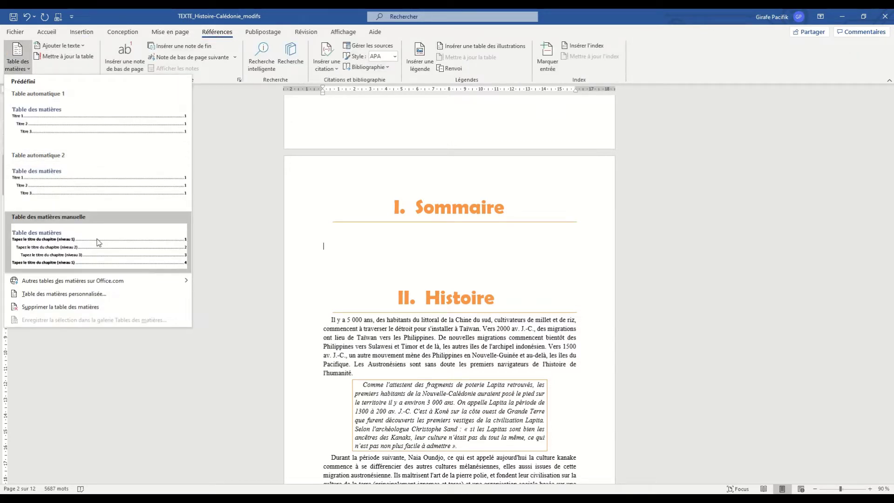
pyautogui.click(84, 129)
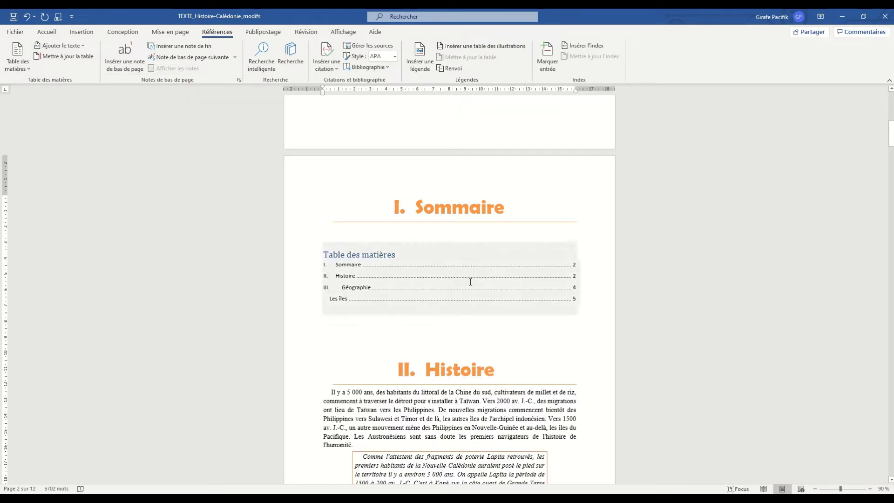
pyautogui.tripleClick(401, 254)
pyautogui.press('Delete')
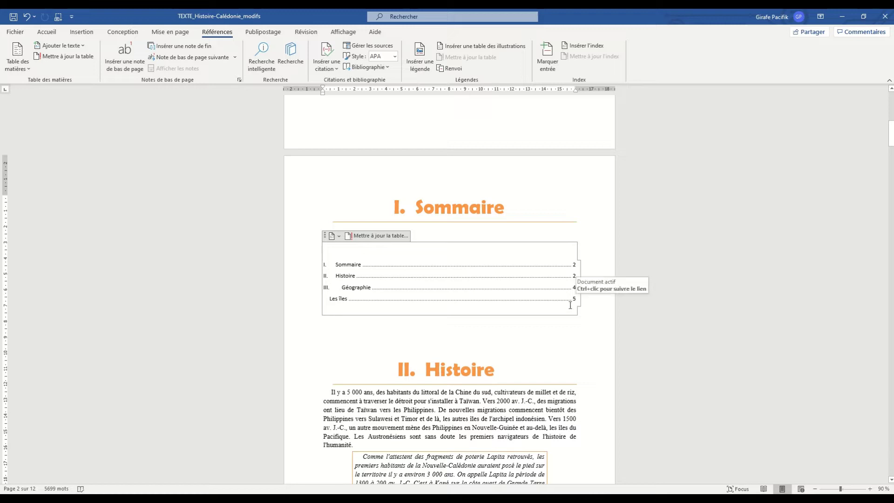
# - Change the first two headings in the document text to "Sommaire de ouf" and "Histoire à nous"
pyautogui.scroll(-3, 569, 305)
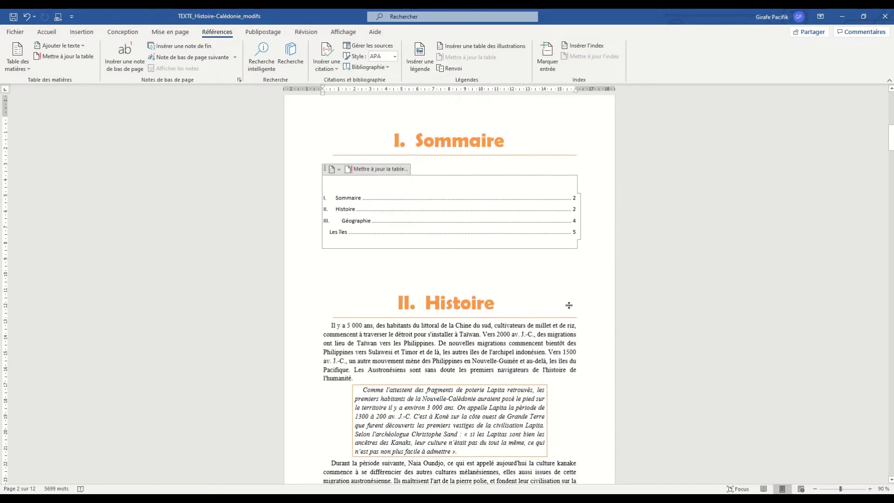
pyautogui.click(532, 126)
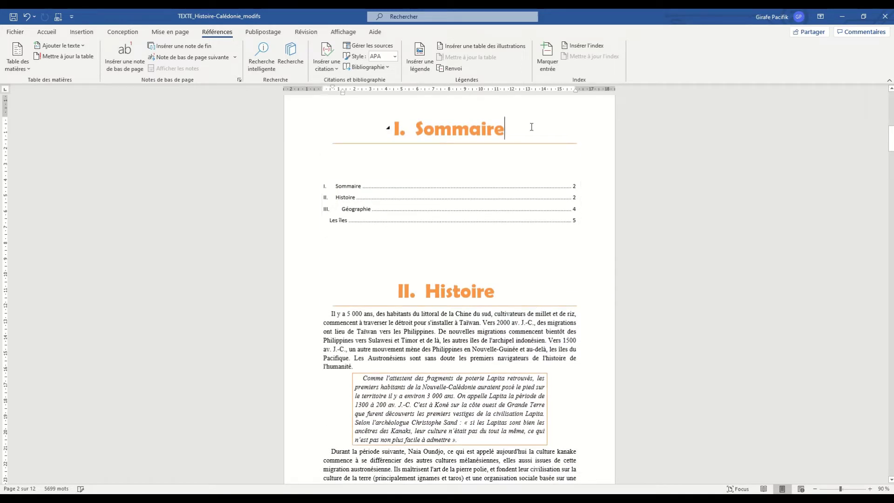
pyautogui.write('de ')
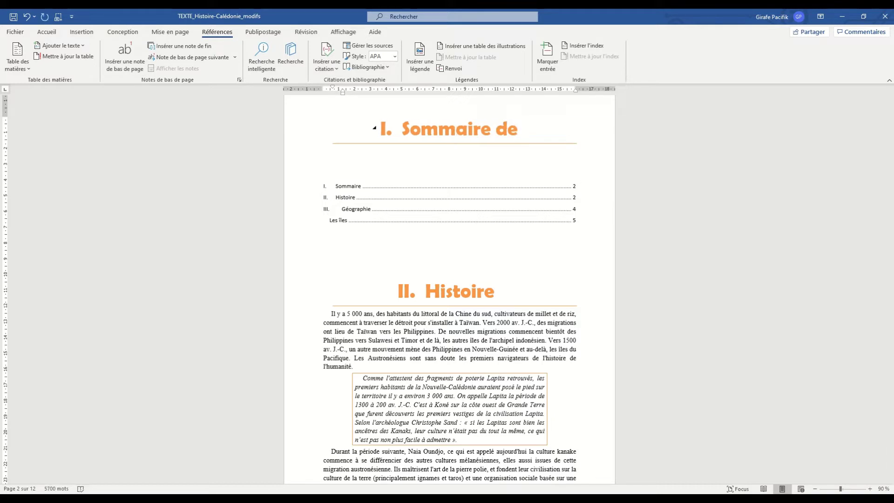
pyautogui.write('ouf')
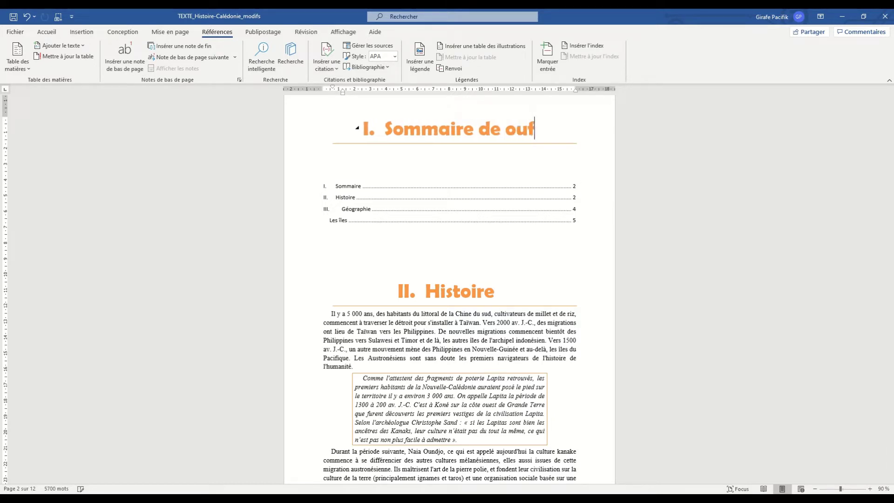
pyautogui.click(506, 302)
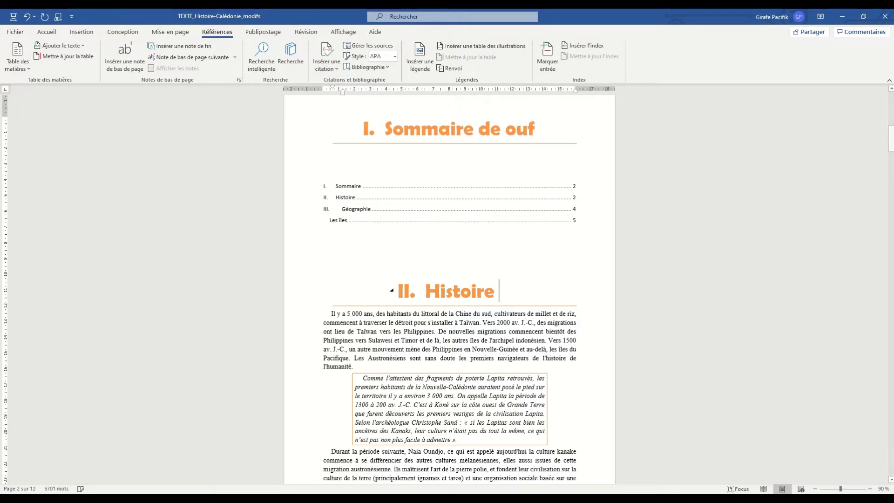
pyautogui.write('à nous')
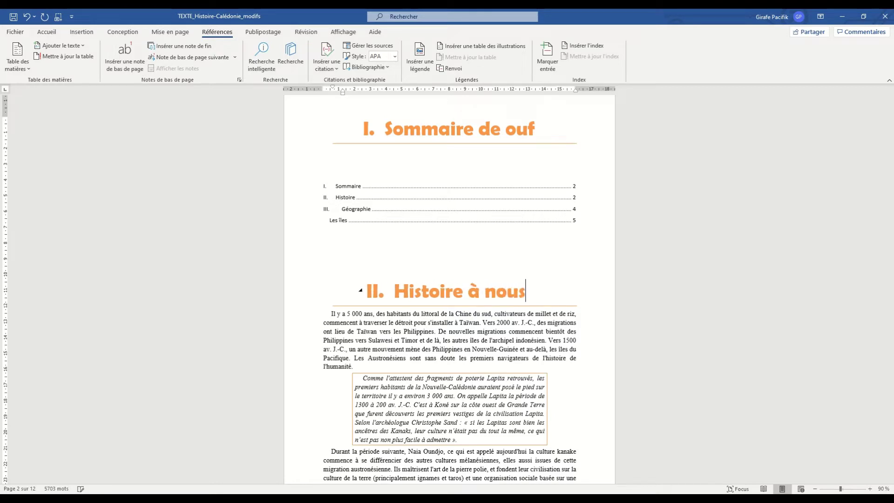
# - Add an "Introduction" heading in the GROS TITR... style above "Histoire à nous" and insert a page break between the two headings
pyautogui.click(430, 255)
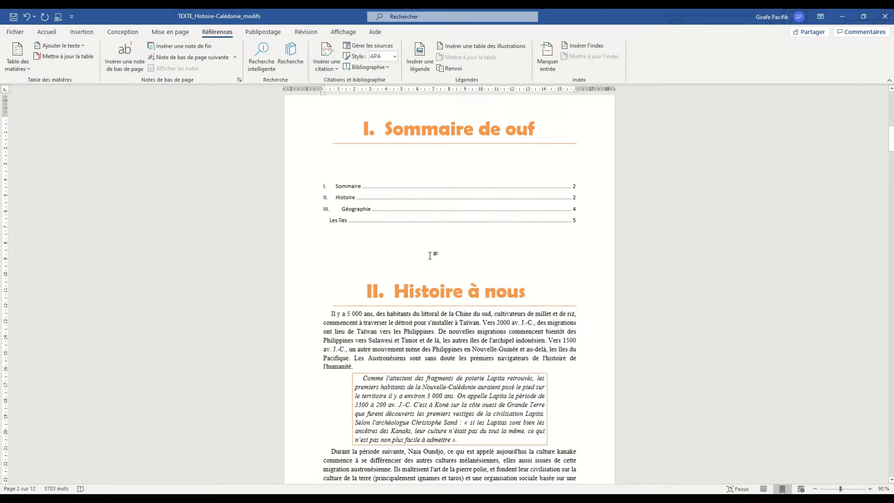
pyautogui.write('Introduction')
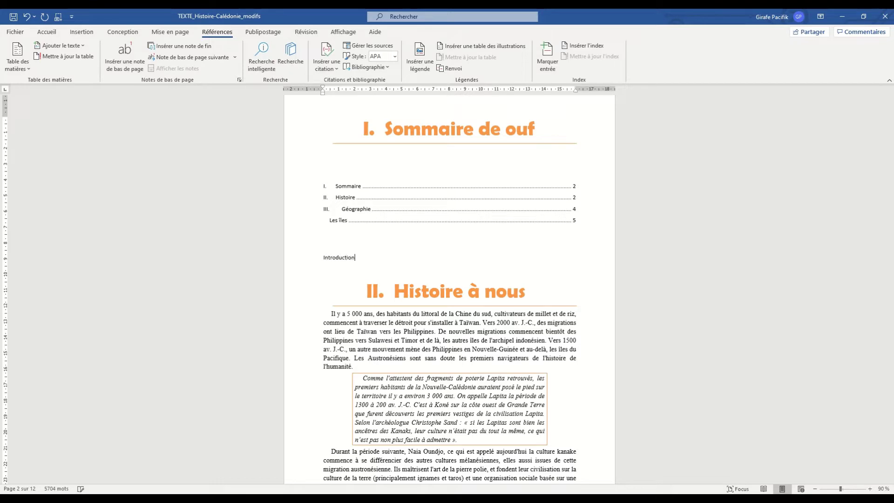
pyautogui.click(46, 31)
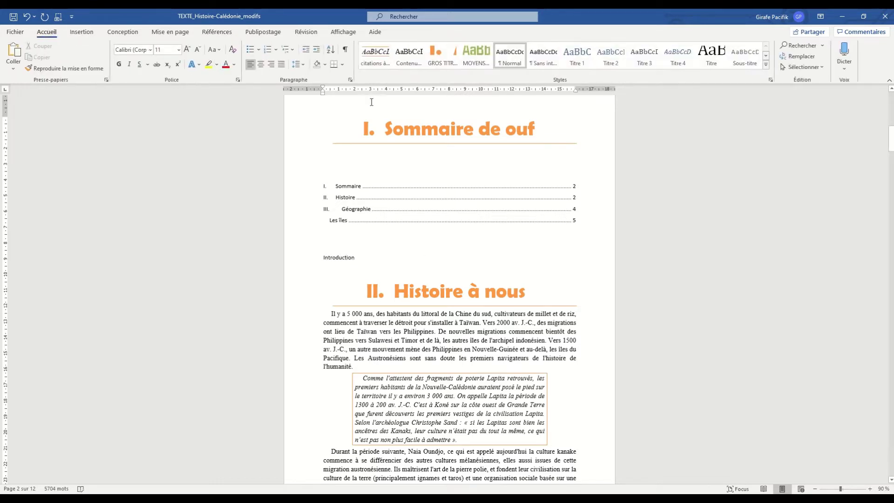
pyautogui.click(442, 54)
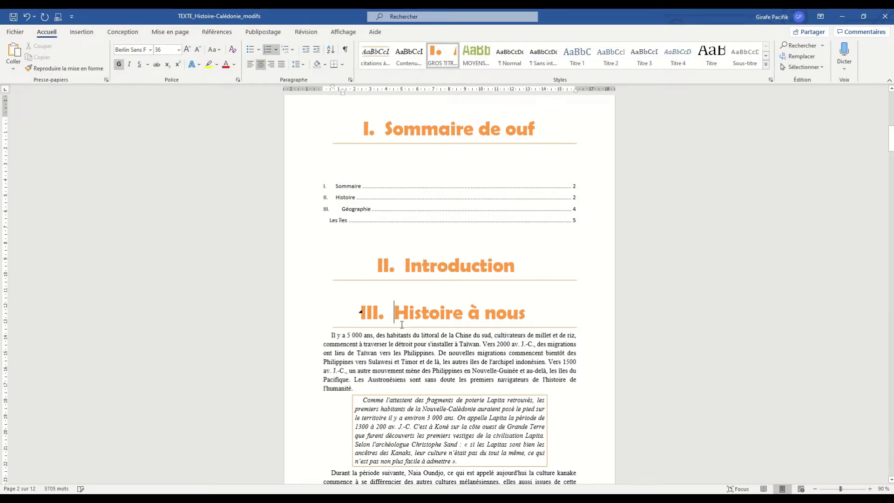
pyautogui.hotkey('ctrl', 'Return')
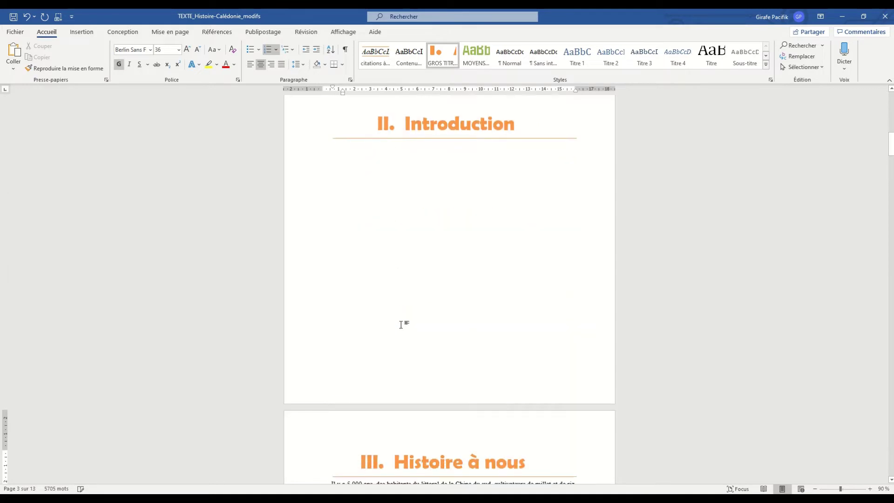
pyautogui.scroll(3, 438, 272)
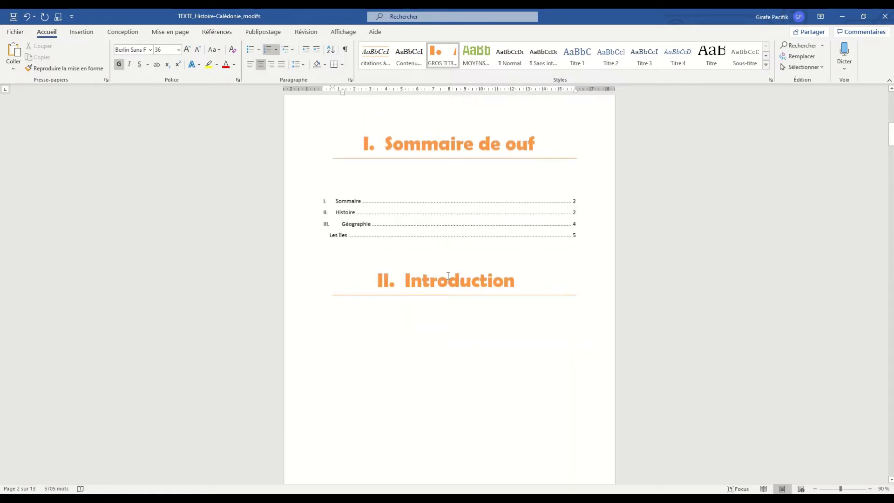
pyautogui.click(479, 251)
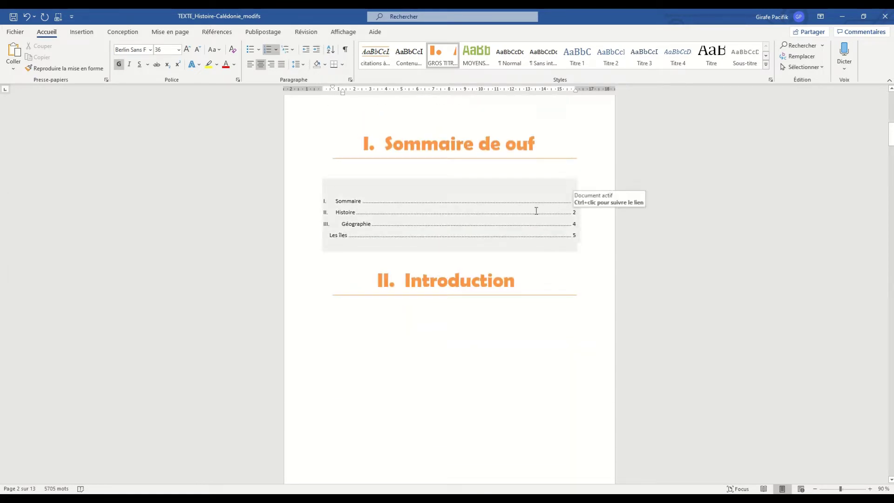
pyautogui.click(452, 151)
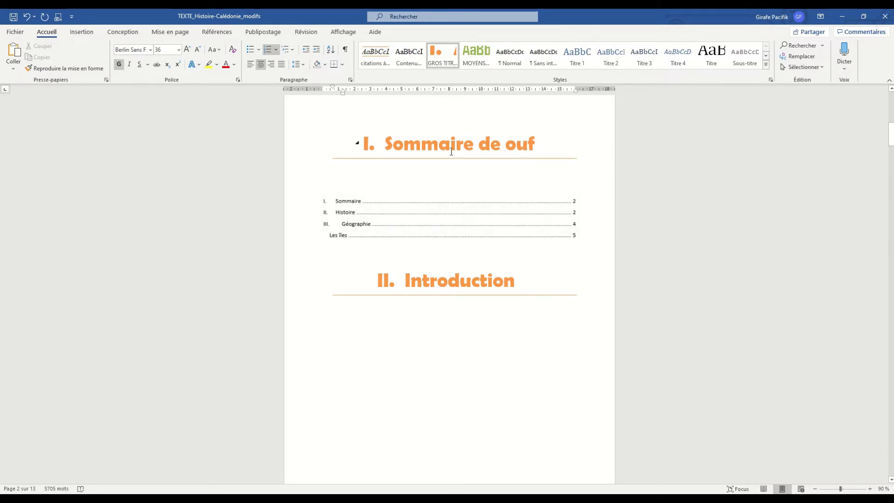
pyautogui.click(514, 190)
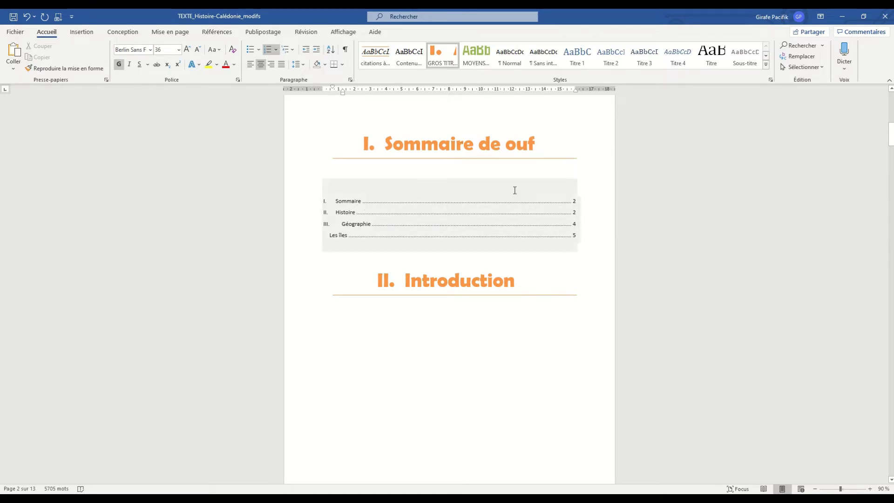
pyautogui.click(447, 200)
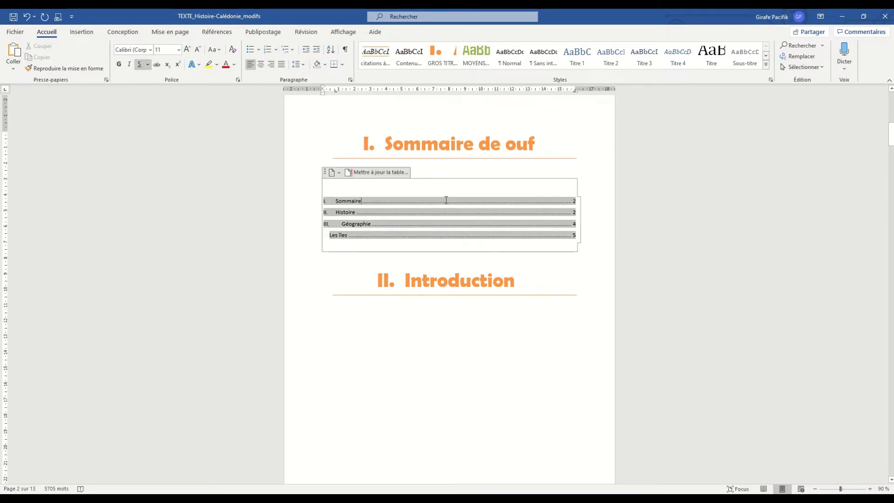
pyautogui.click(394, 172)
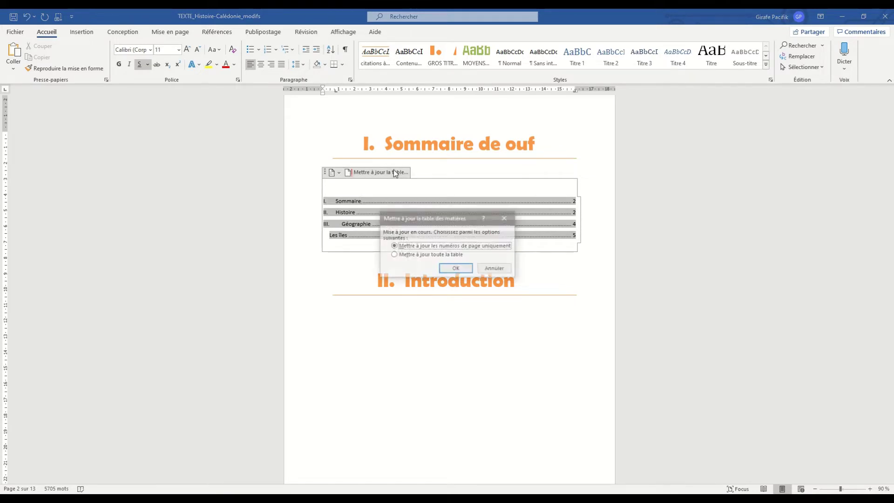
pyautogui.click(440, 256)
pyautogui.click(495, 269)
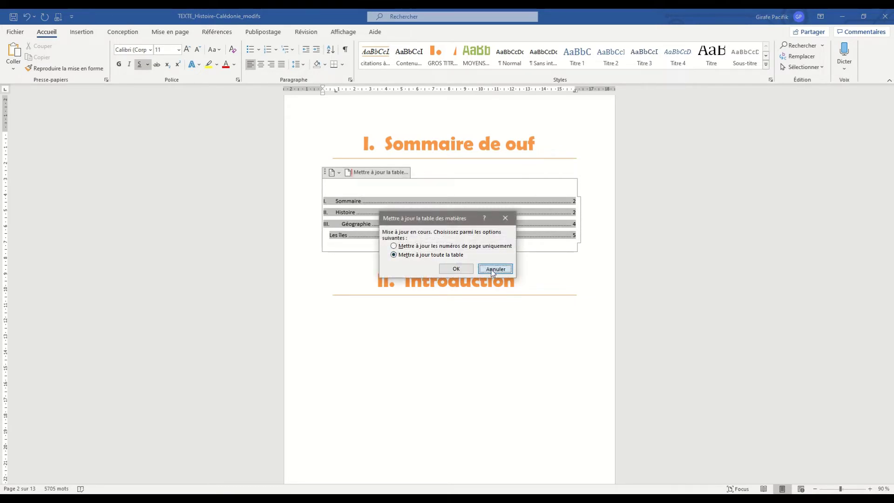
# - Update the table of contents field with the option to refresh the entire table
pyautogui.rightClick(406, 212)
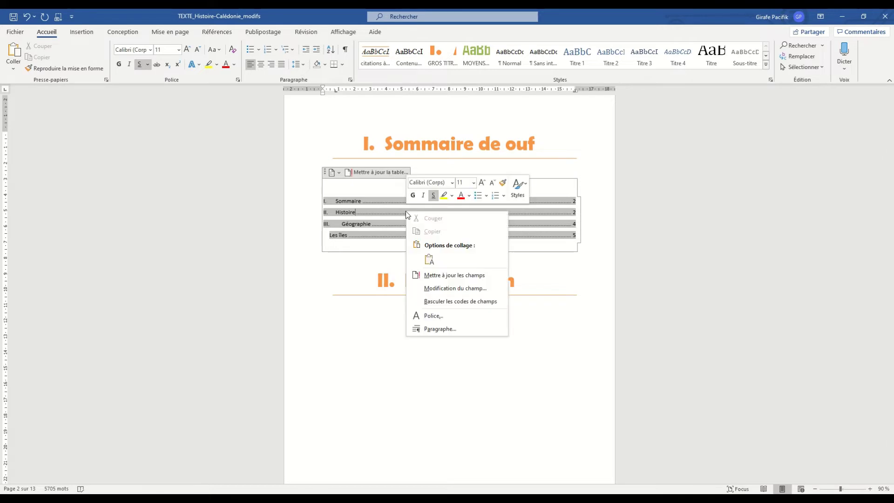
pyautogui.click(456, 274)
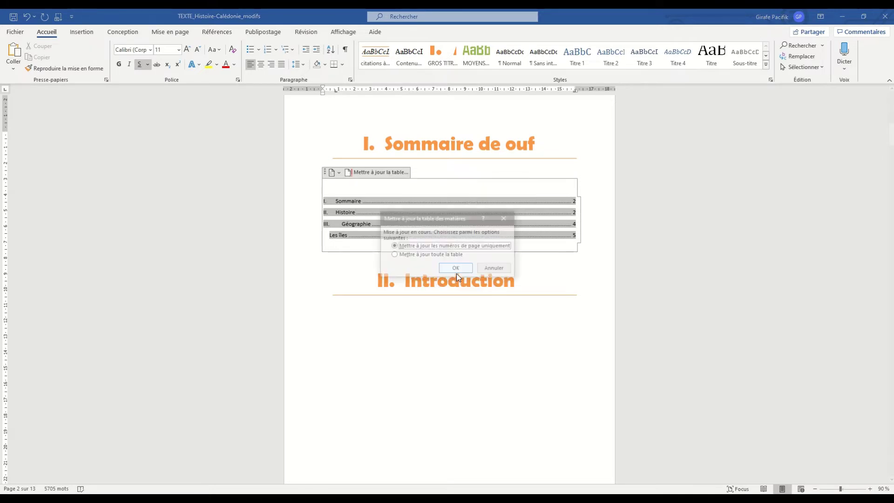
pyautogui.click(455, 257)
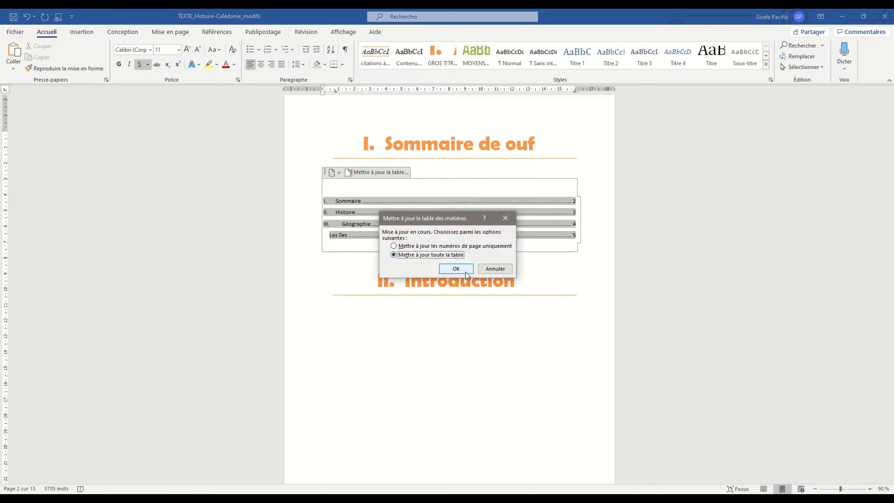
pyautogui.click(465, 269)
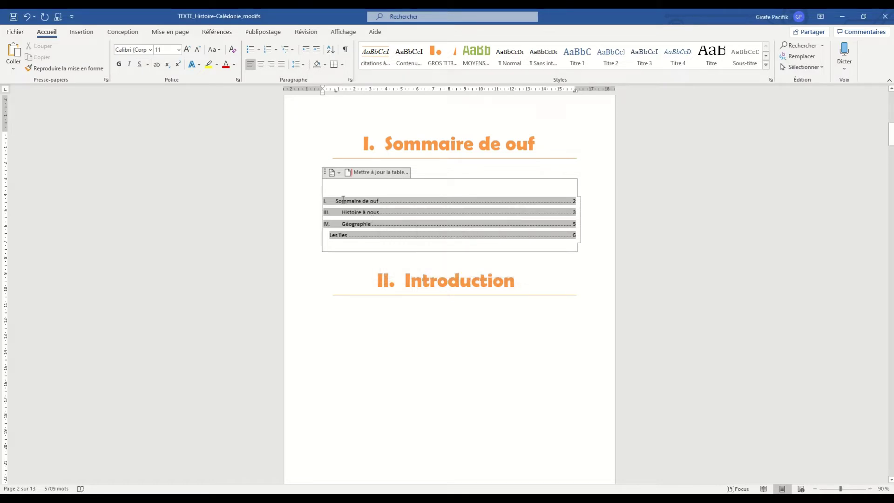
pyautogui.scroll(-10, 383, 219)
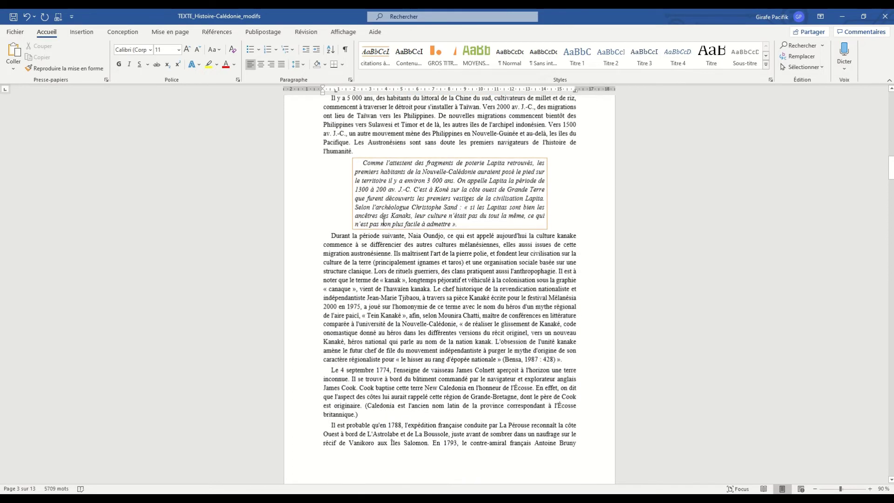
pyautogui.scroll(15, 383, 222)
pyautogui.scroll(-8, 579, 244)
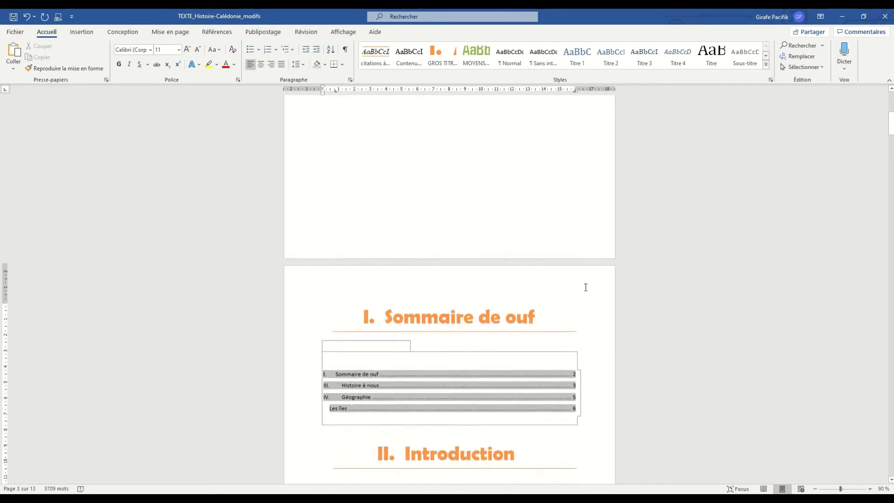
pyautogui.scroll(-2, 554, 379)
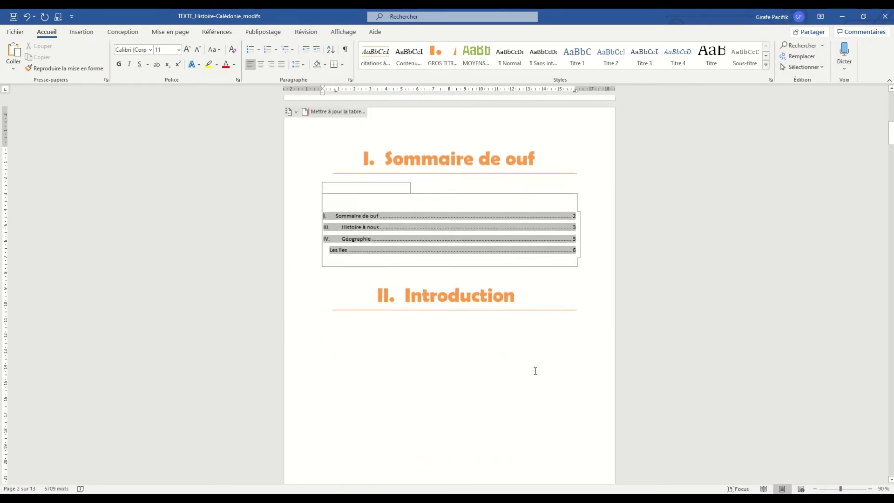
pyautogui.scroll(-3, 500, 352)
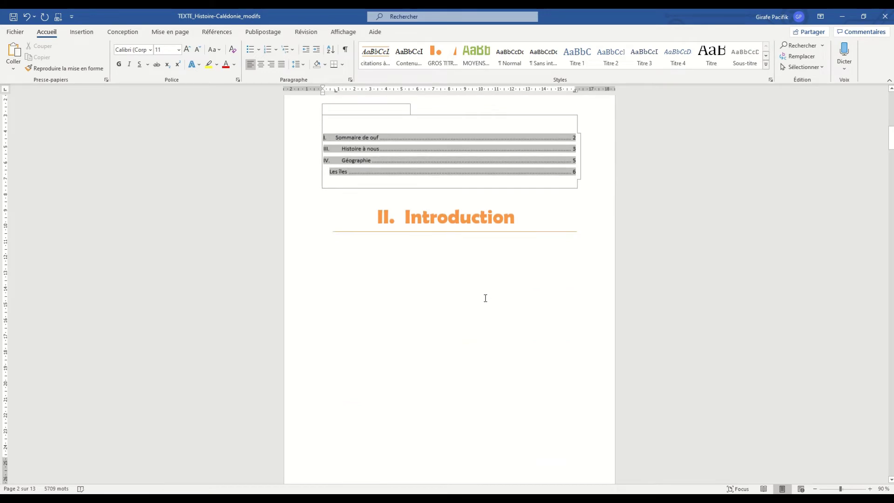
# - Review the headings in the document text from "Introduction" through "Géographie" and compare them with the table of contents entries
pyautogui.scroll(-18, 483, 297)
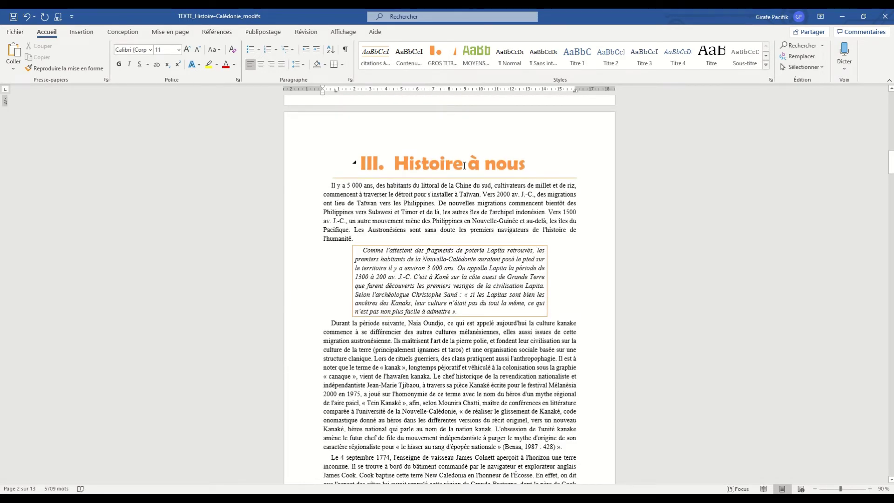
pyautogui.click(464, 165)
pyautogui.scroll(-10, 471, 208)
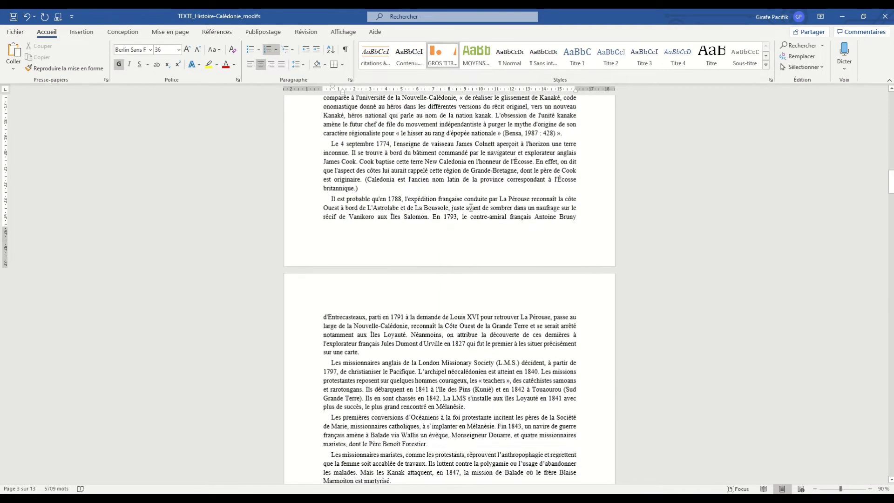
pyautogui.scroll(-15, 471, 208)
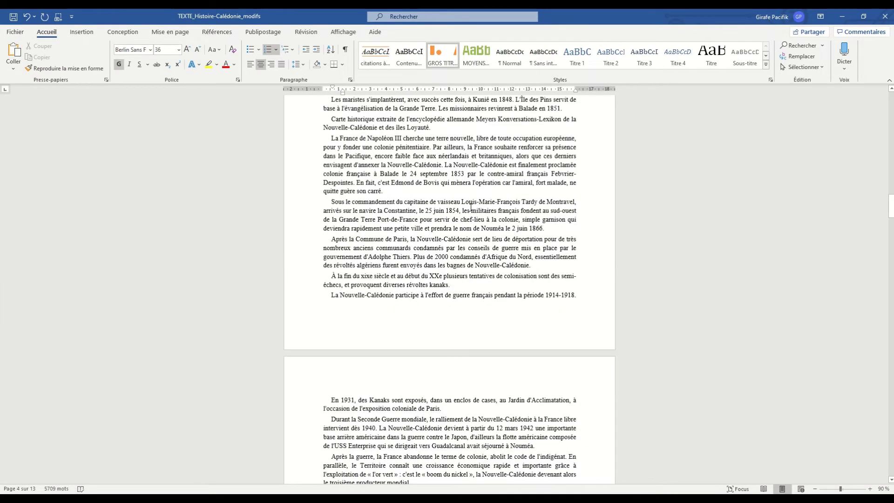
pyautogui.scroll(-2, 471, 207)
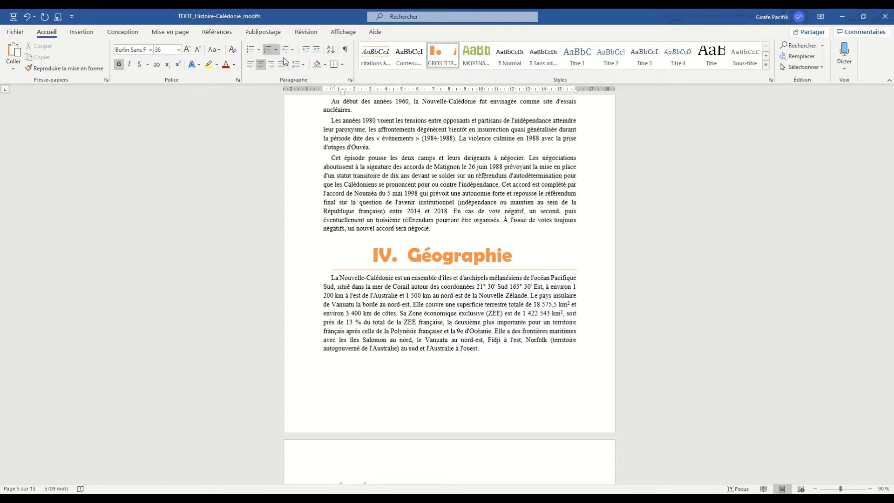
pyautogui.scroll(20, 447, 159)
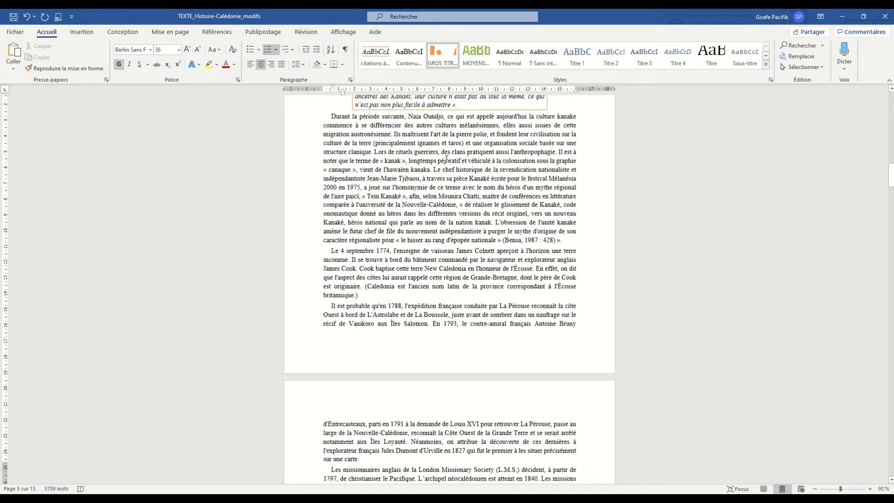
pyautogui.scroll(10, 446, 159)
pyautogui.rightClick(441, 55)
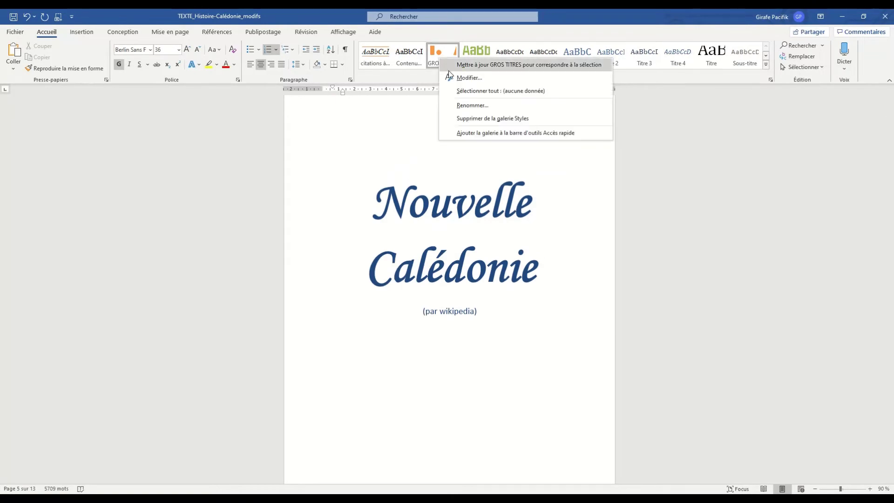
pyautogui.press('Escape')
pyautogui.click(522, 446)
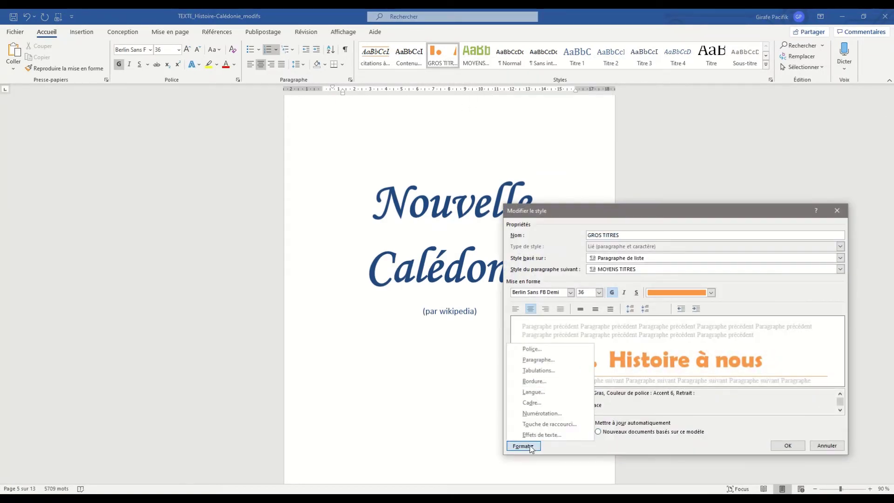
pyautogui.click(826, 450)
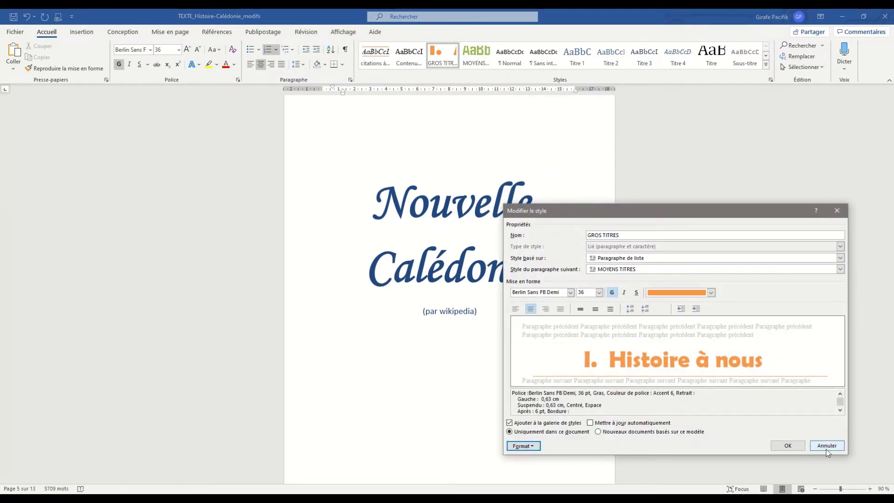
pyautogui.click(827, 447)
# - Update the GROS TITRES style to match the formatting of the "Sommaire de ouf" heading
pyautogui.scroll(-10, 548, 337)
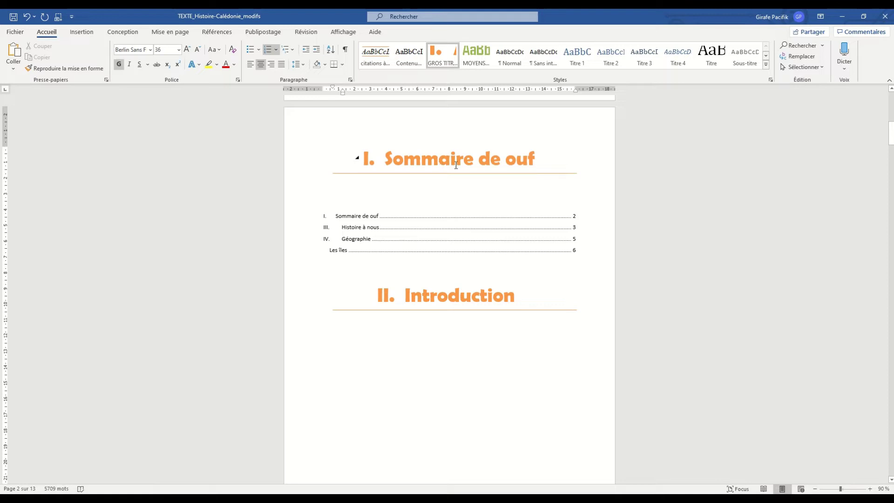
pyautogui.rightClick(445, 62)
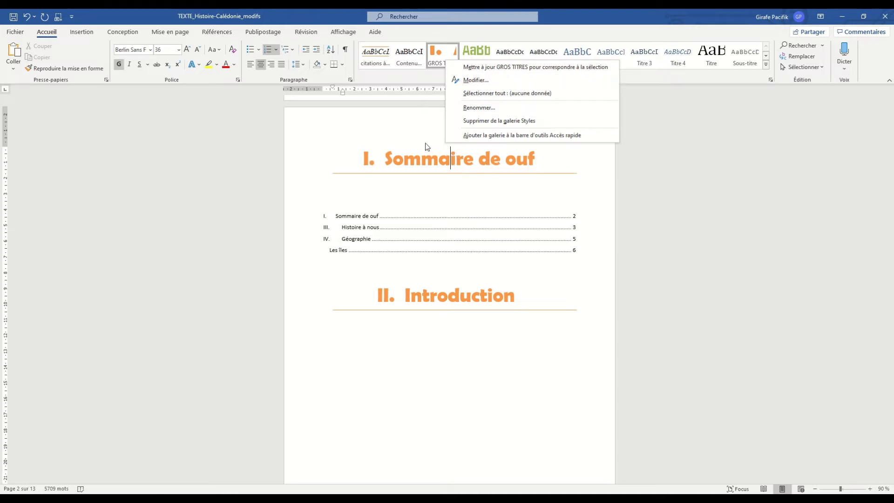
pyautogui.click(477, 70)
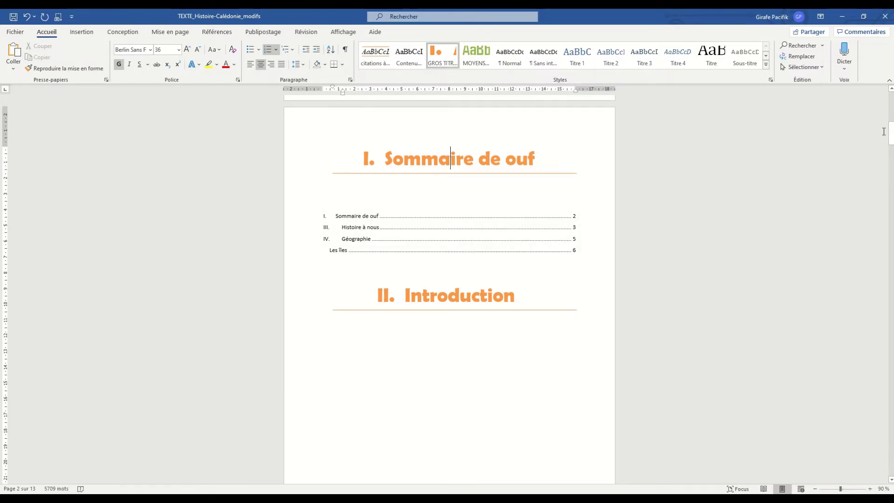
# - Update the MOYENS TITRES style to match the formatting of the "Les îles" subheading below "Géographie"
pyautogui.moveTo(890, 138); pyautogui.dragTo(890, 342)
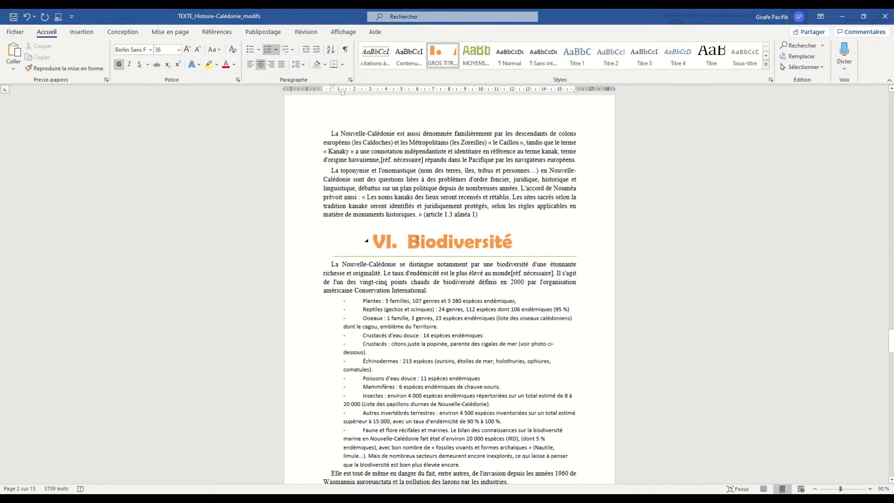
pyautogui.scroll(20, 449, 261)
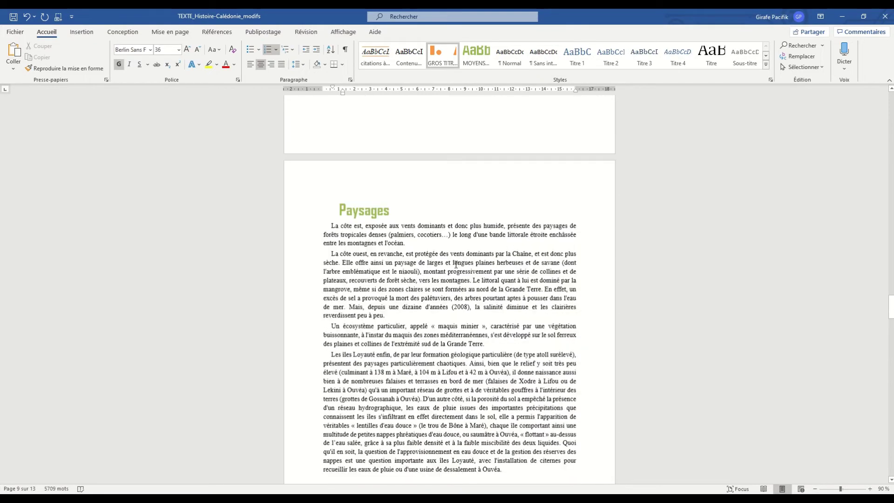
pyautogui.click(382, 218)
pyautogui.scroll(-12, 382, 219)
pyautogui.scroll(20, 382, 219)
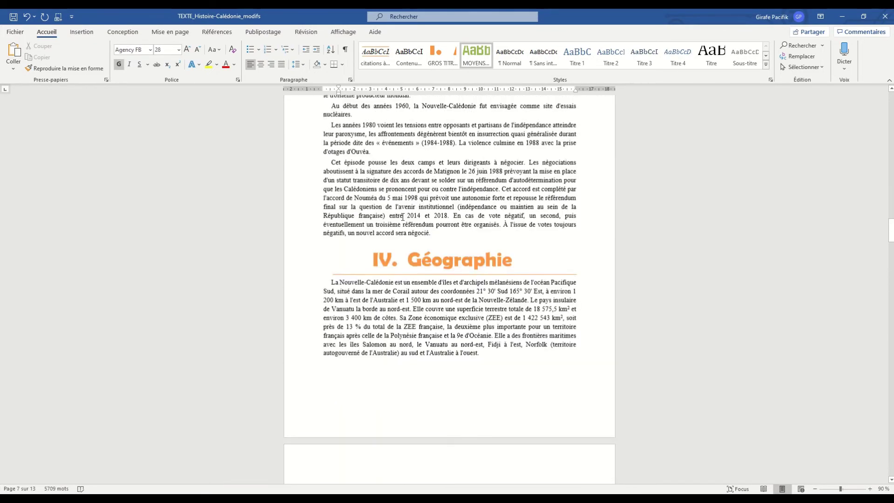
pyautogui.scroll(5, 403, 216)
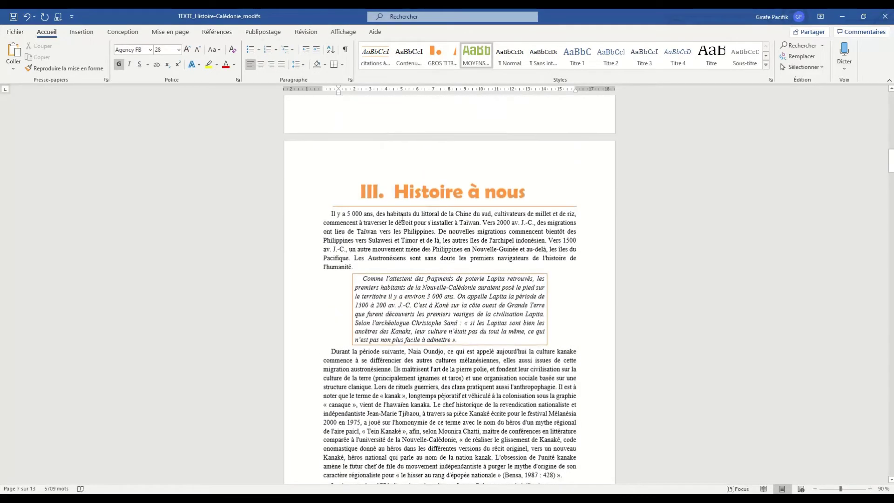
pyautogui.scroll(-15, 402, 216)
pyautogui.scroll(-5, 403, 217)
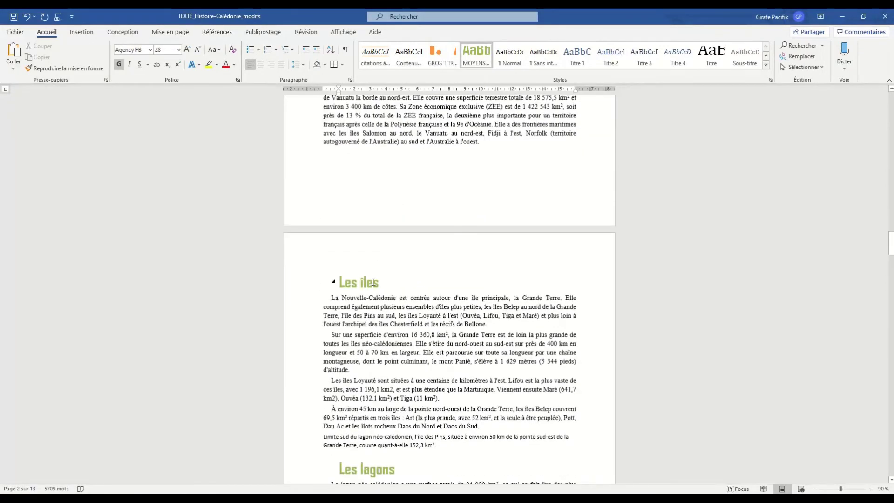
pyautogui.click(367, 283)
pyautogui.rightClick(483, 63)
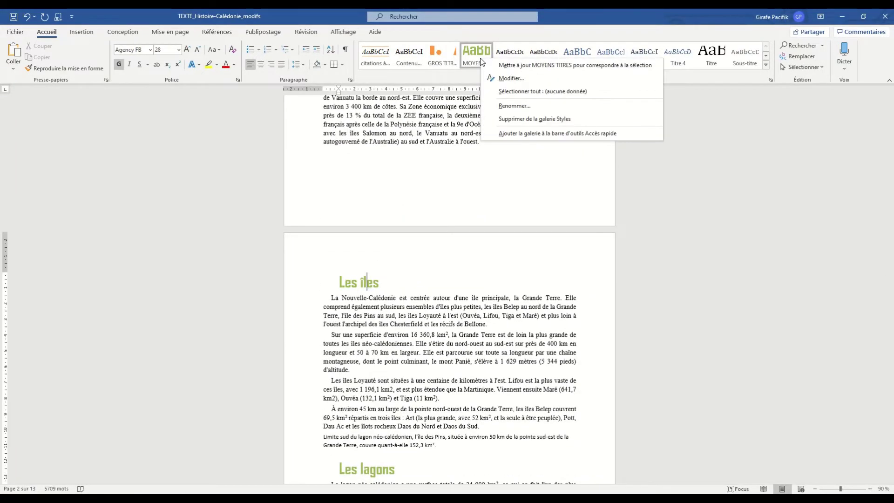
pyautogui.click(489, 66)
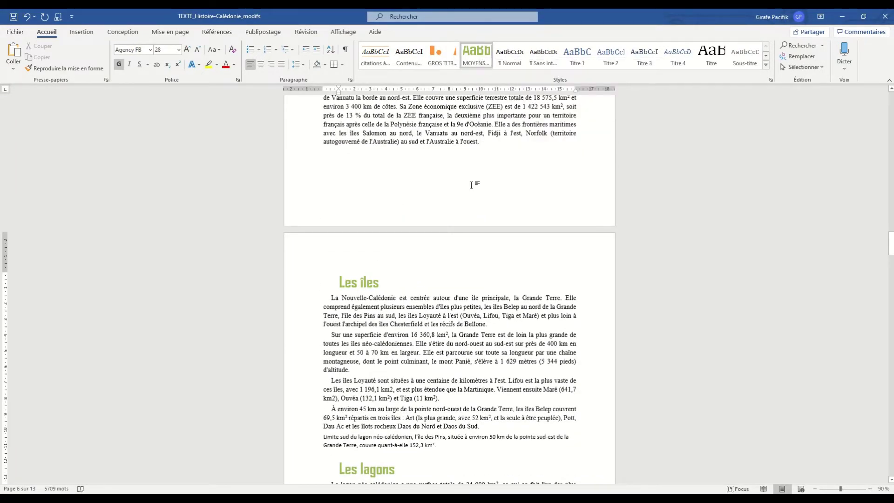
# - Update the entire table of contents under "Sommaire de ouf", refreshing the entries as well as the page numbers
pyautogui.scroll(20, 383, 462)
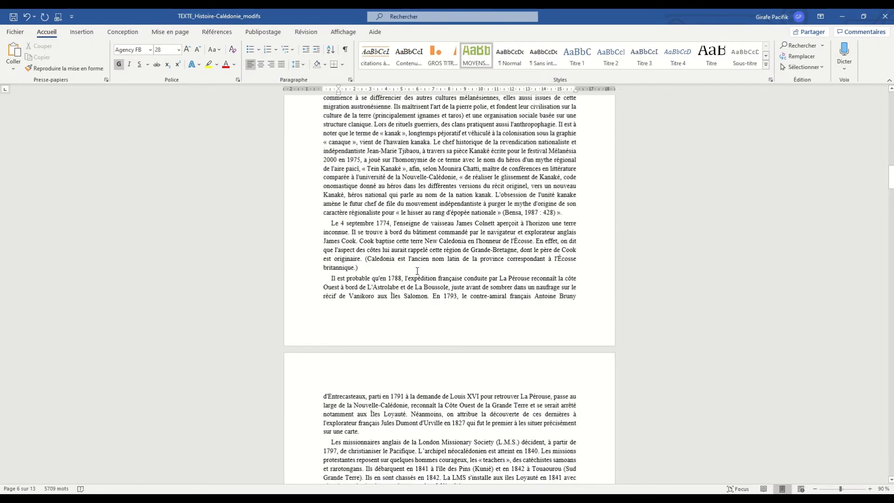
pyautogui.scroll(-10, 417, 271)
pyautogui.click(407, 158)
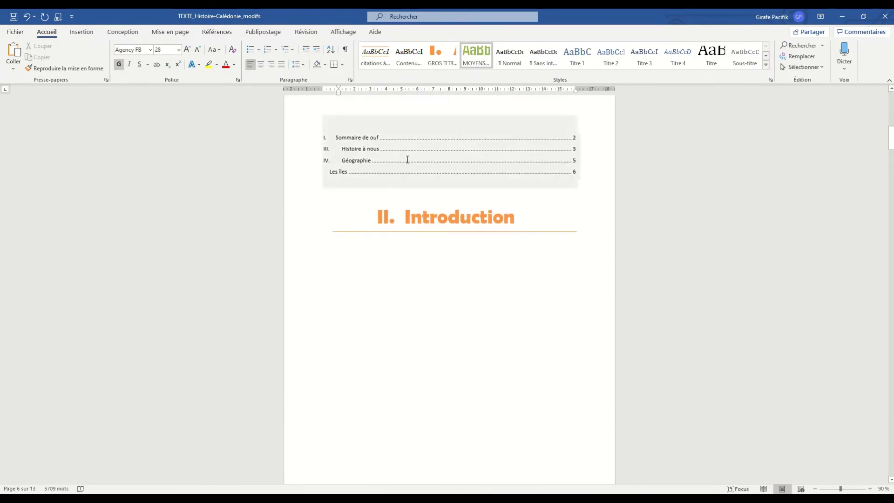
pyautogui.click(394, 110)
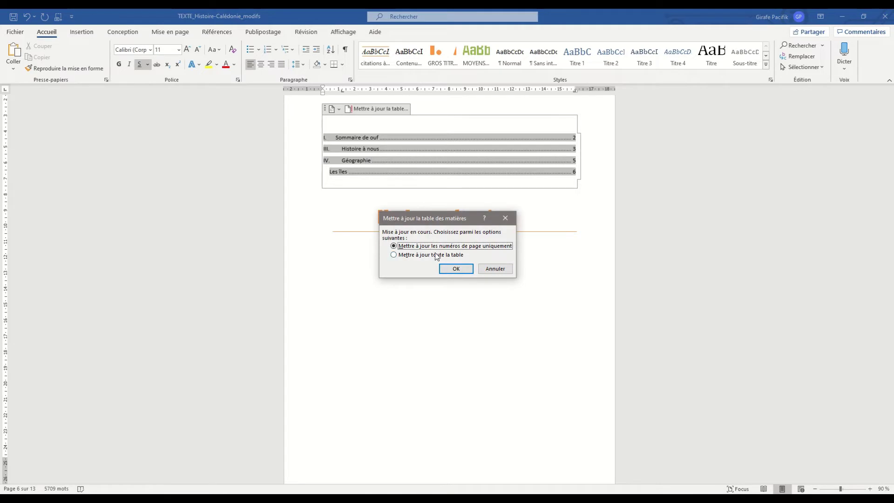
pyautogui.click(395, 254)
pyautogui.click(454, 269)
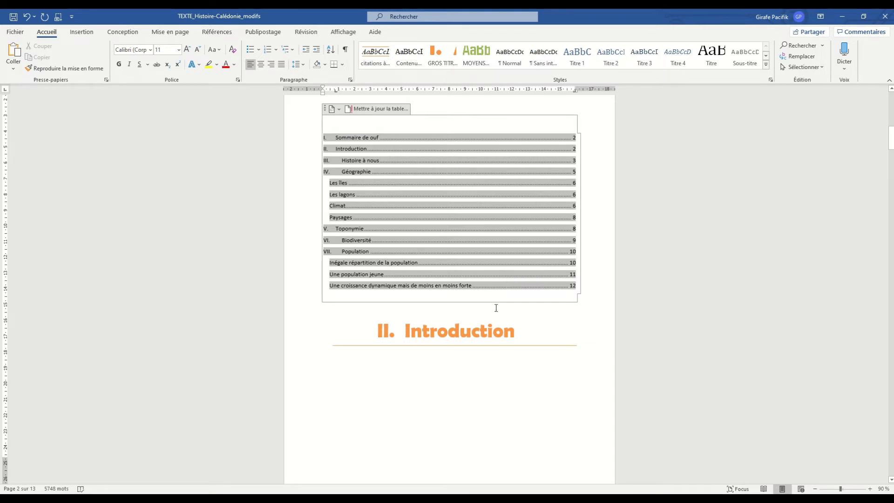
# - Delete the whole table of contents between the "Sommaire de ouf" and "Introduction" headings
pyautogui.scroll(3, 505, 305)
pyautogui.click(466, 239)
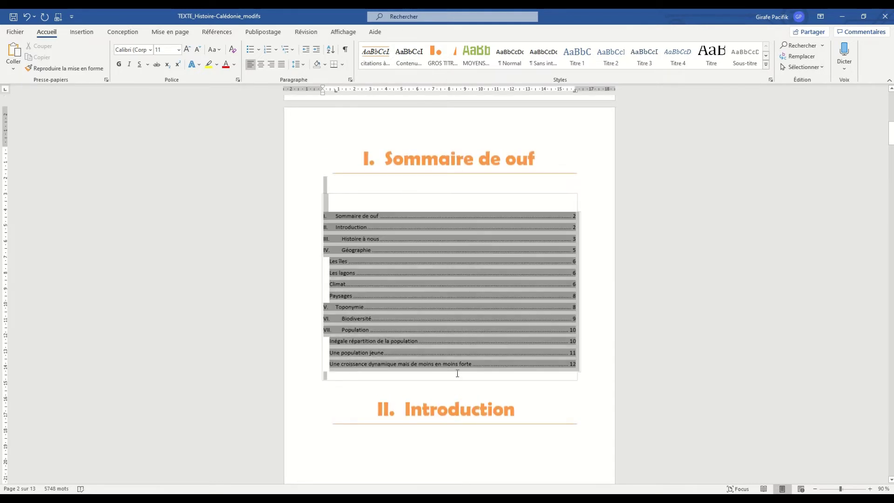
pyautogui.moveTo(457, 373); pyautogui.dragTo(456, 393)
pyautogui.press('Delete')
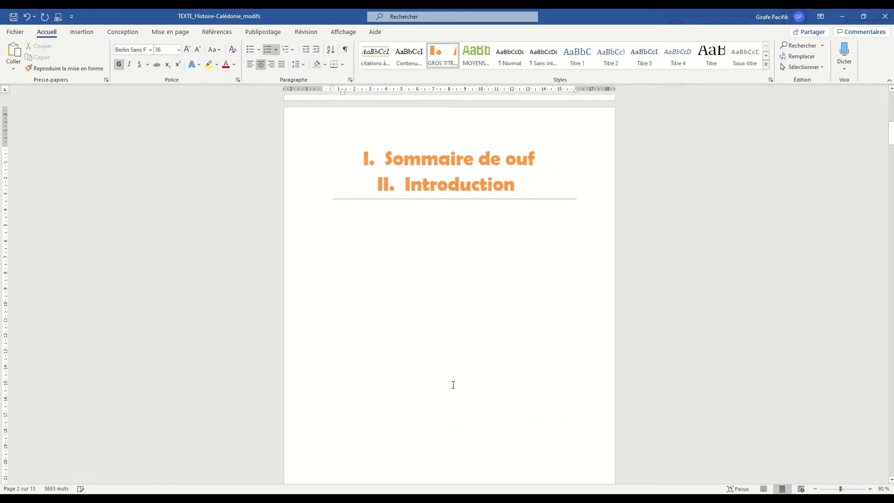
# - Add an empty paragraph in the Contenu... style between the "Sommaire de ouf" and "Introduction" headings
pyautogui.press('Return')
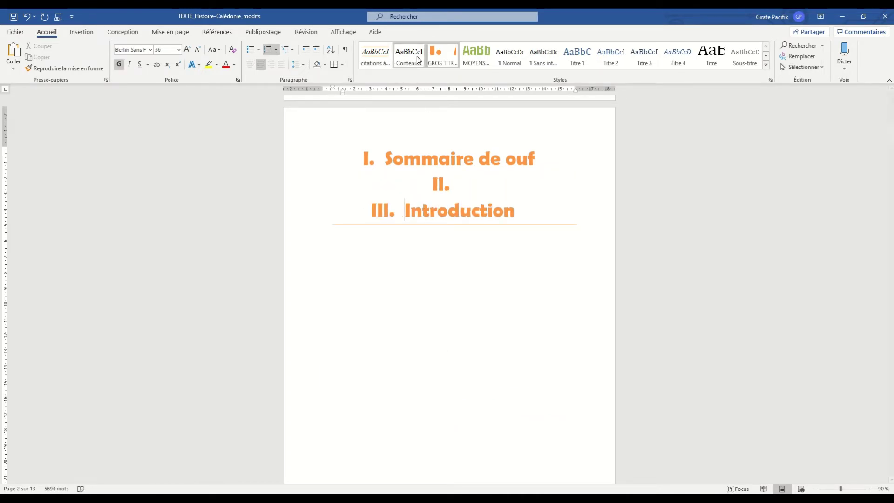
pyautogui.click(409, 54)
pyautogui.hotkey('ctrl', 'z')
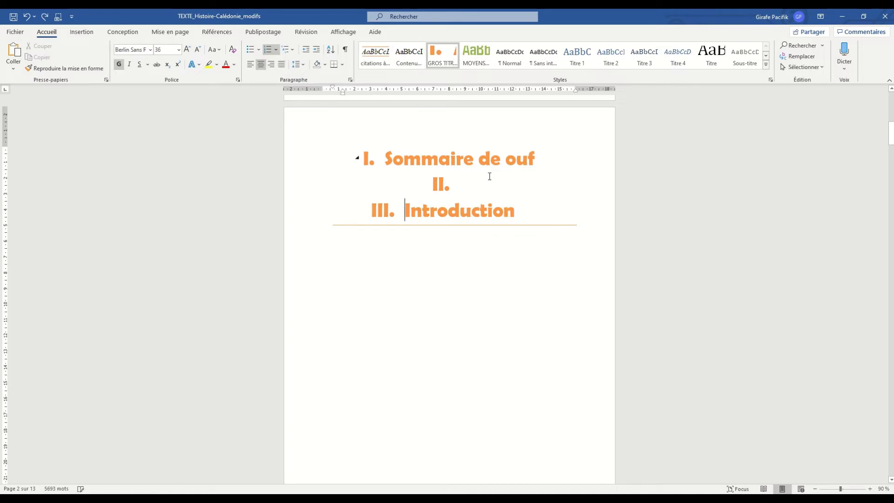
pyautogui.click(487, 182)
pyautogui.press('Delete')
pyautogui.press('Return')
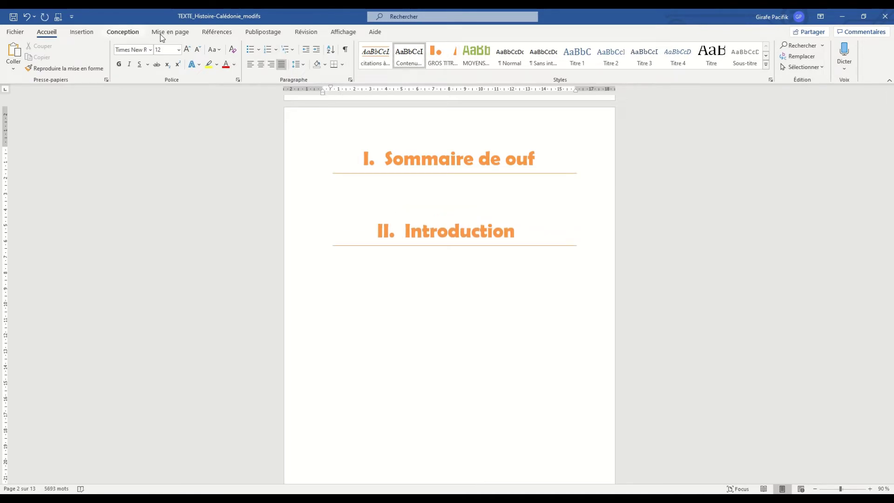
# - Insert a custom three-level table of contents in the Moderne format under "Sommaire de ouf", and undo the insertion
pyautogui.click(217, 31)
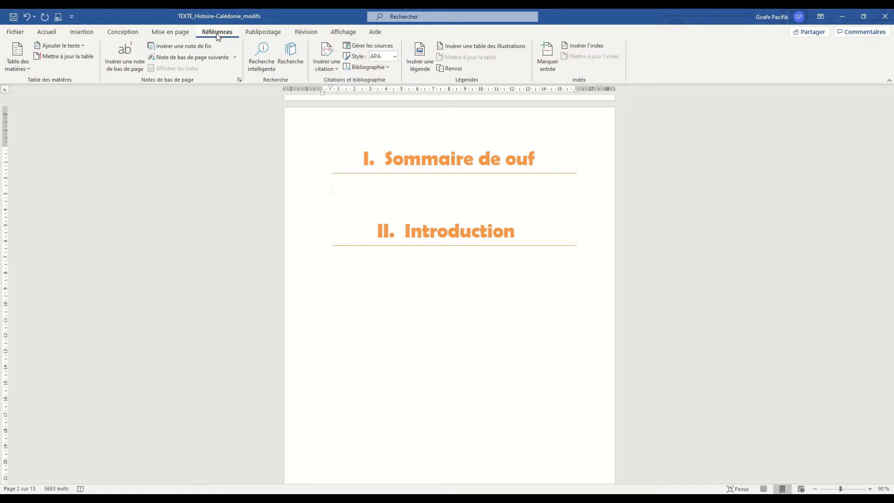
pyautogui.click(25, 69)
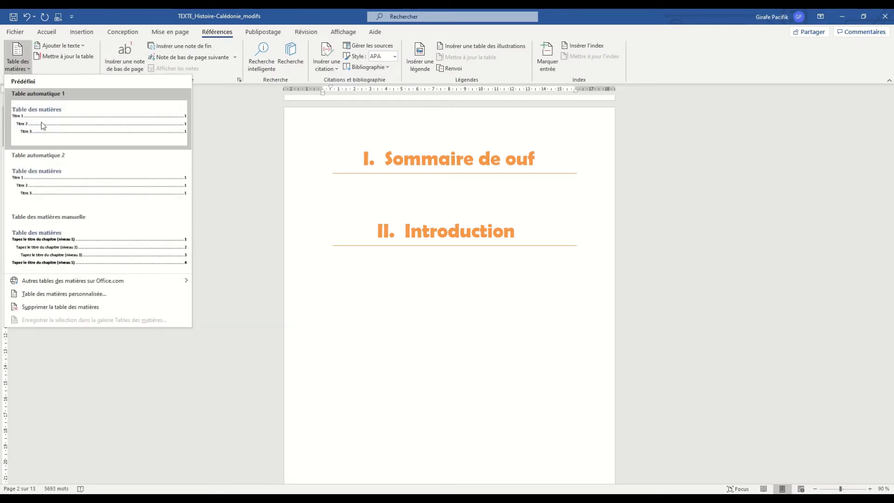
pyautogui.click(68, 294)
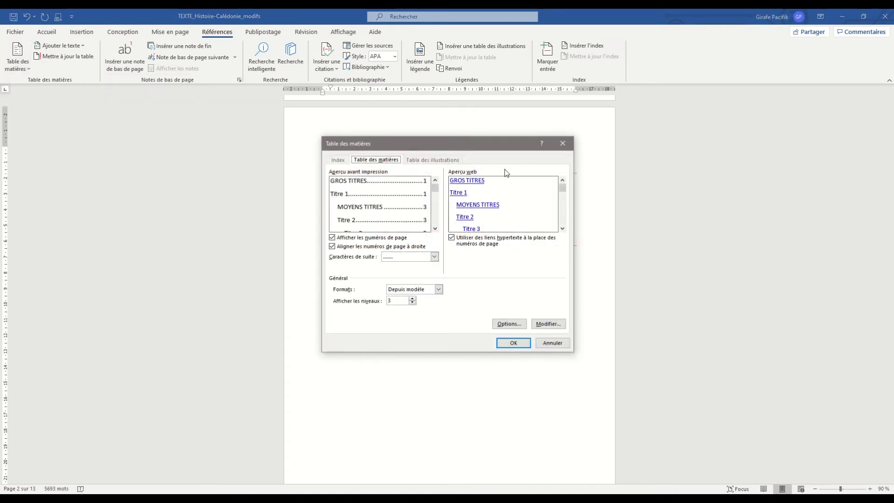
pyautogui.moveTo(502, 143); pyautogui.dragTo(219, 122)
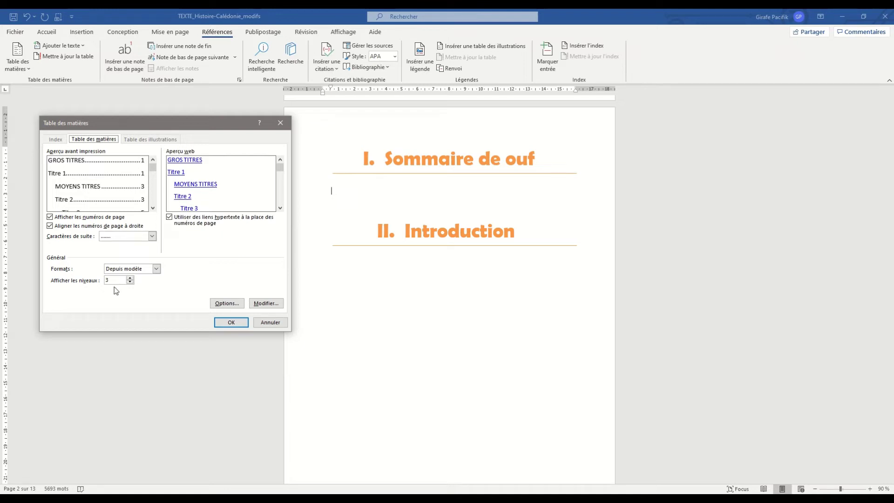
pyautogui.click(156, 269)
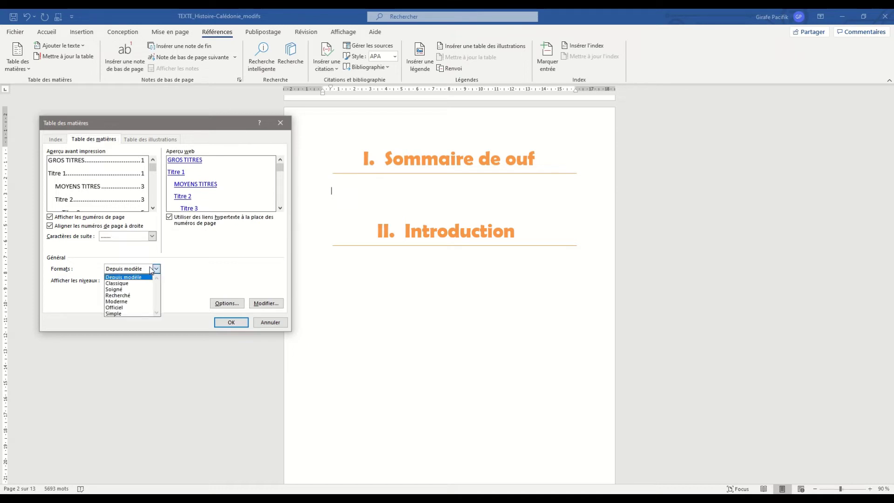
pyautogui.click(130, 302)
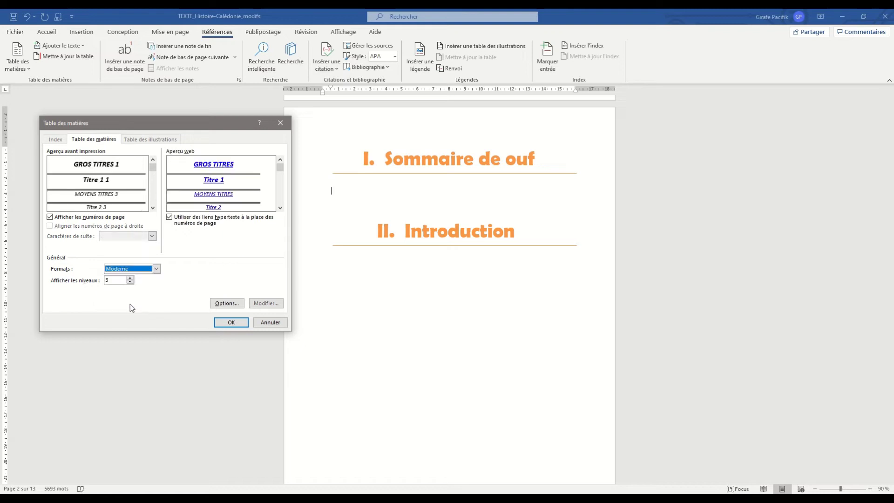
pyautogui.click(230, 323)
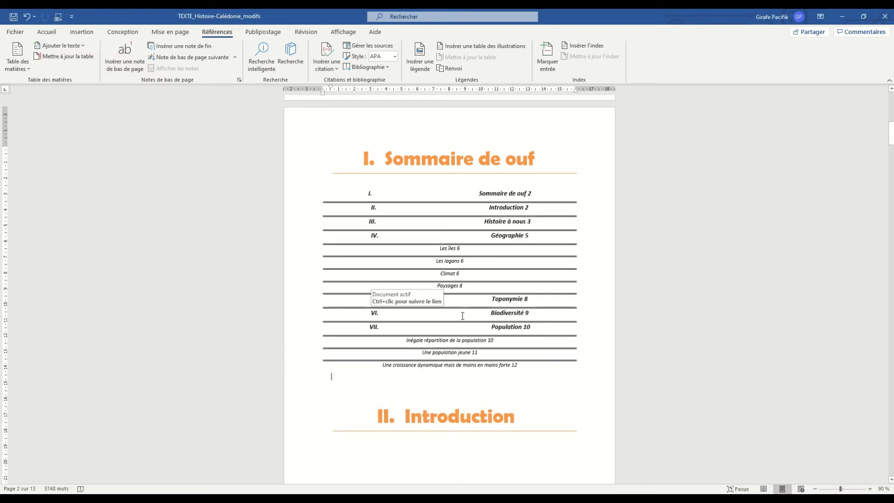
pyautogui.hotkey('ctrl', 'z')
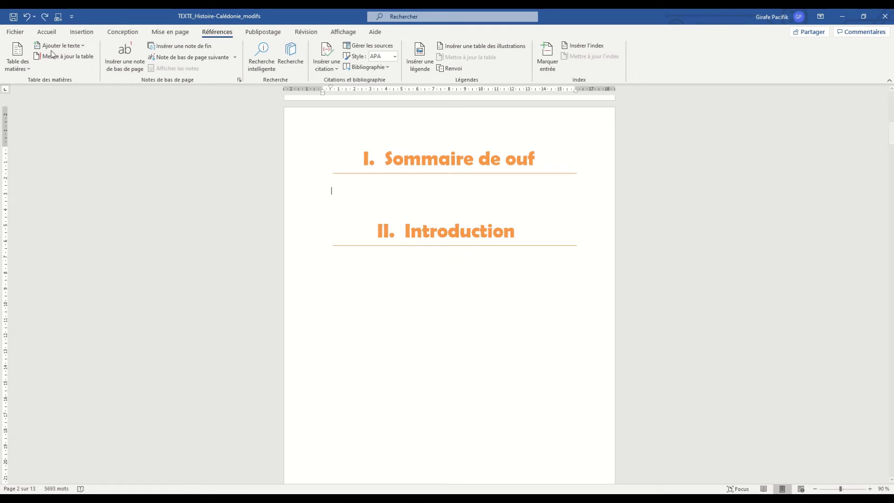
# - Insert a custom three-level table of contents in the Depuis modèle format under "Sommaire de ouf", and undo the insertion
pyautogui.click(18, 60)
pyautogui.click(64, 294)
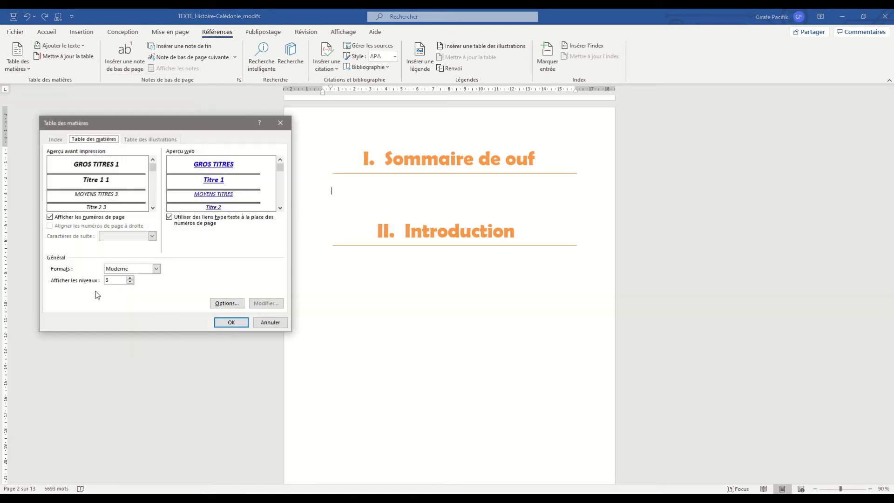
pyautogui.click(157, 268)
pyautogui.click(134, 278)
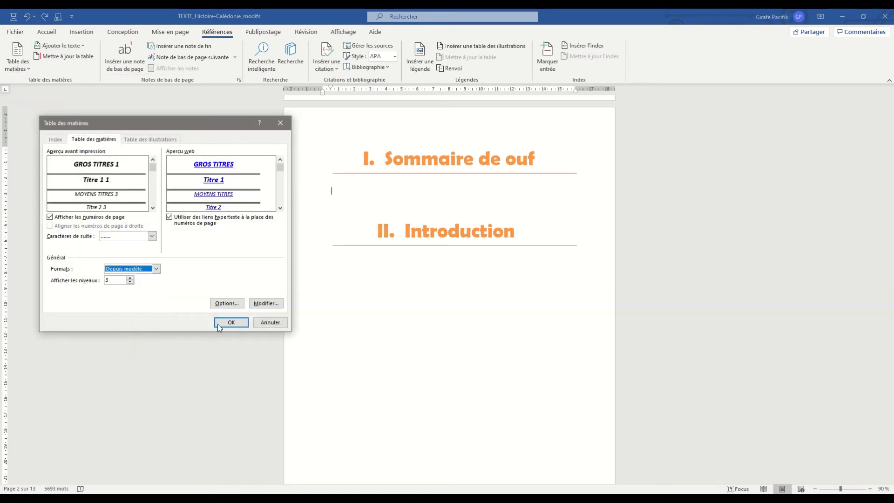
pyautogui.click(229, 322)
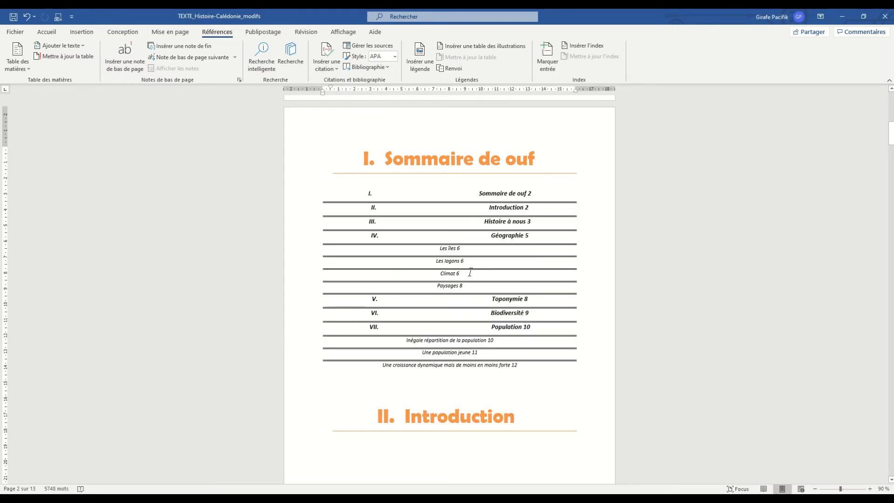
pyautogui.hotkey('ctrl', 'z')
# - Undo the earlier edits to restore the deleted automatic table of contents under "Sommaire de ouf", and clear the selection
pyautogui.press('Delete')
pyautogui.press('Delete')
pyautogui.press('Delete')
pyautogui.press('Delete')
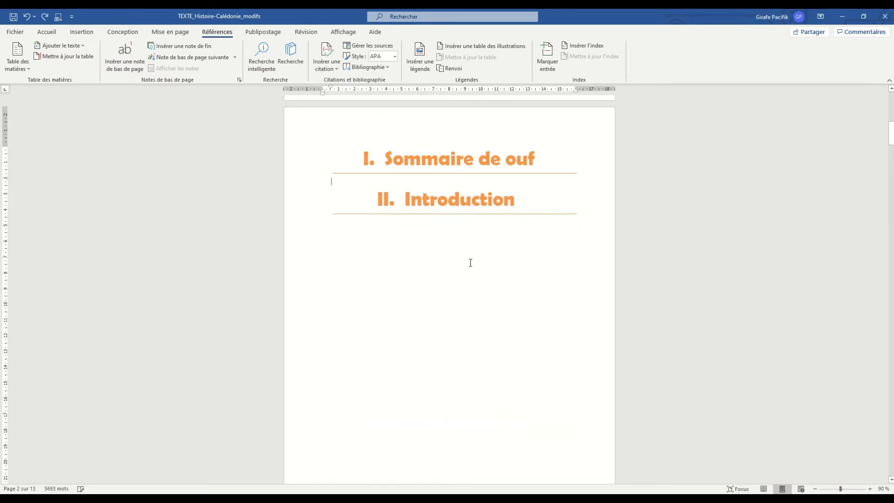
pyautogui.hotkey('ctrl', 'y')
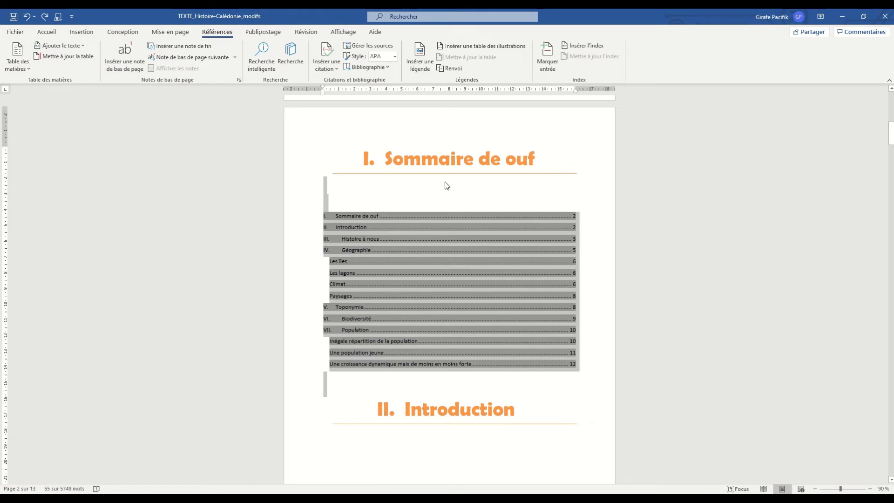
pyautogui.click(445, 182)
pyautogui.click(605, 314)
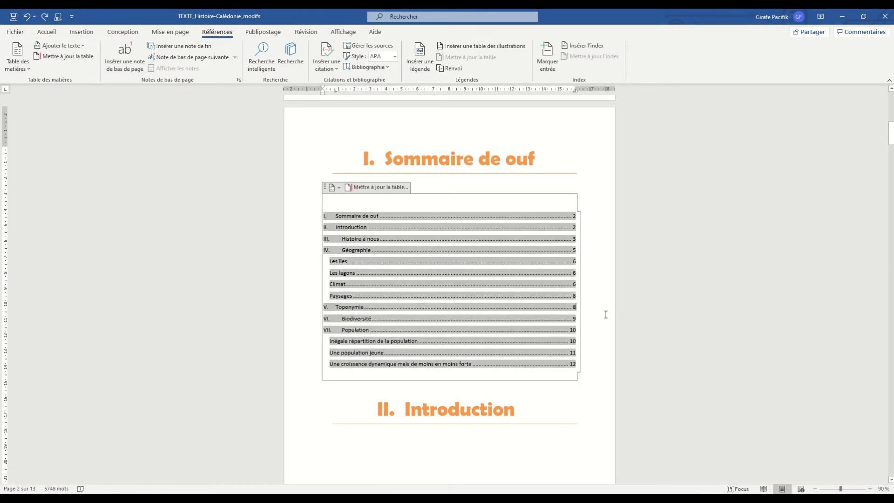
pyautogui.click(592, 385)
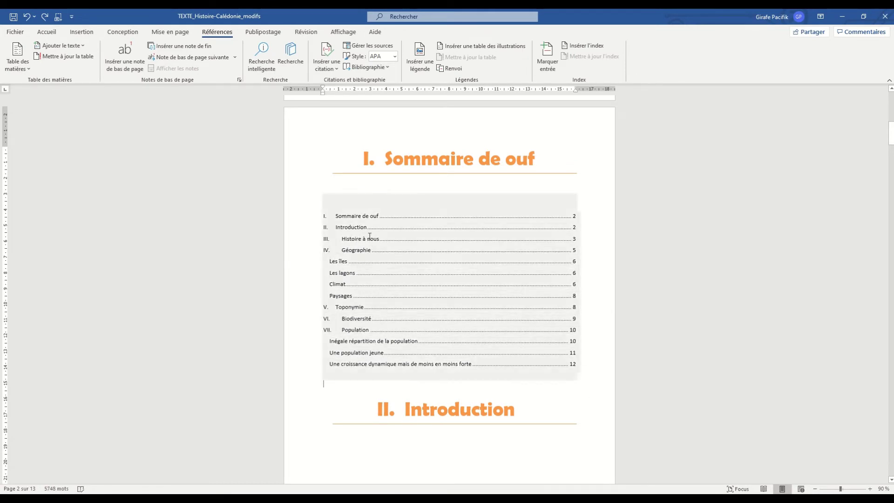
# - Make the "Sommaire de ouf" entry text in the table of contents bold
pyautogui.moveTo(341, 215); pyautogui.dragTo(379, 216)
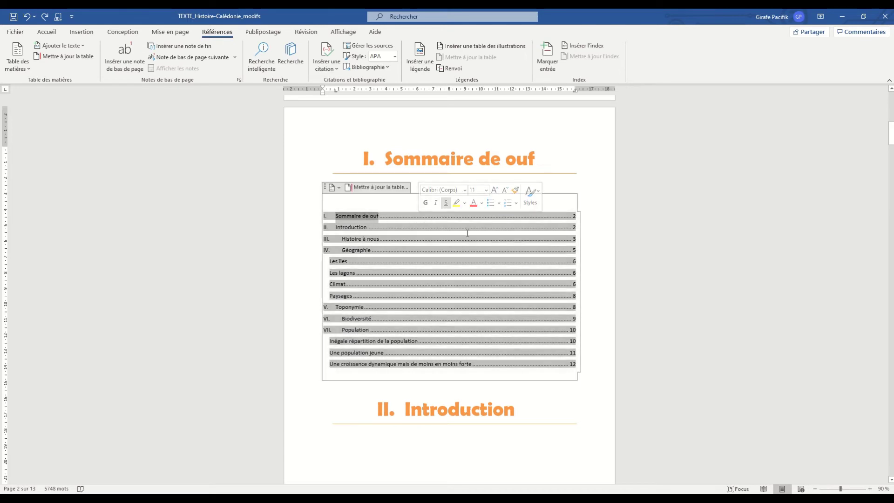
pyautogui.click(47, 31)
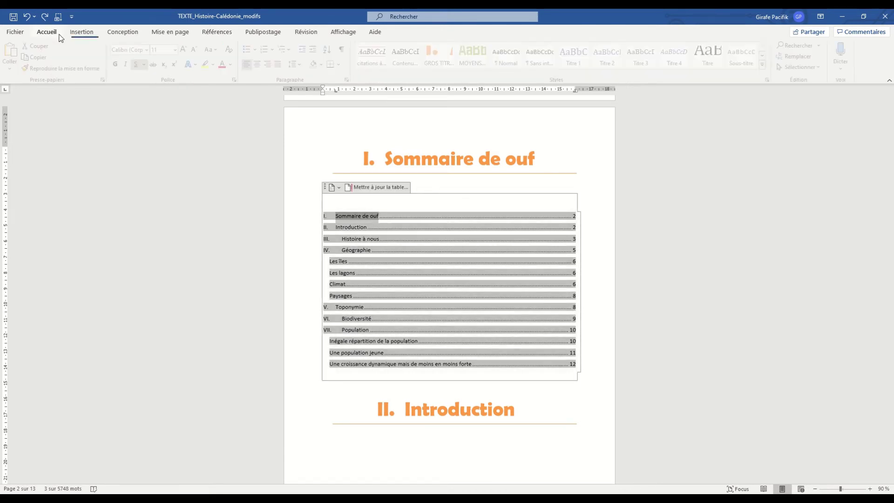
pyautogui.click(120, 64)
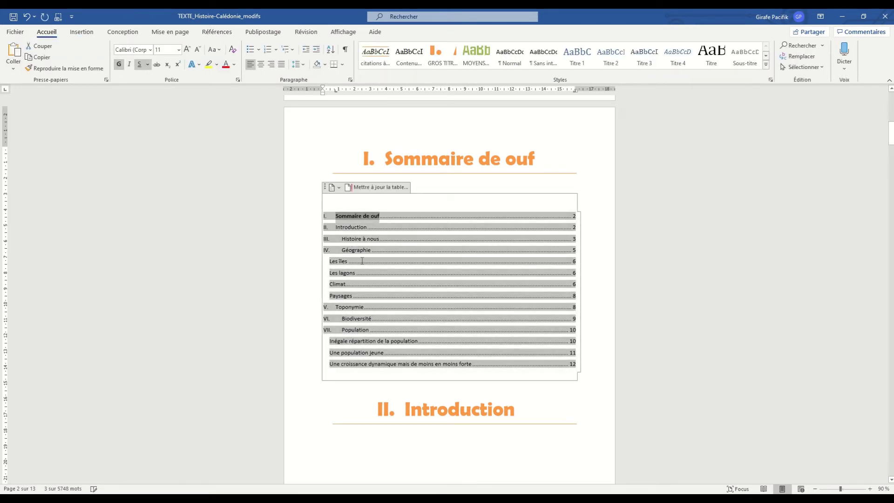
# - Select the table of contents entries from "Histoire à nous" through "Paysages"
pyautogui.click(353, 250)
pyautogui.moveTo(342, 238); pyautogui.dragTo(378, 293)
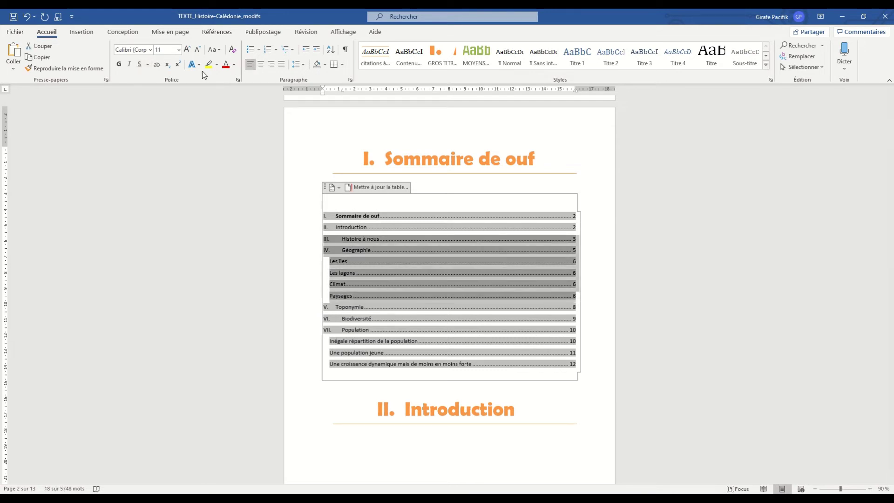